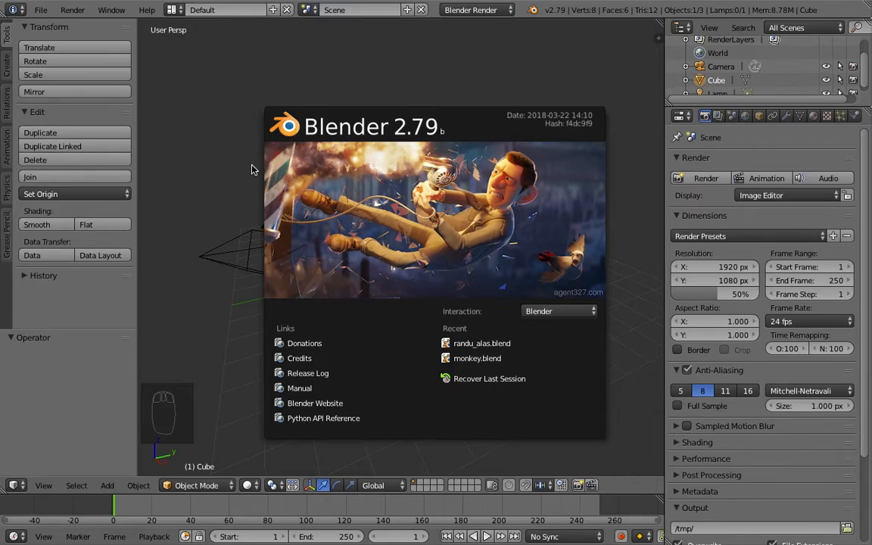
# Step: Close the splash screen and move the default cube up 1 unit along the Z axis
pyautogui.click(225, 154)
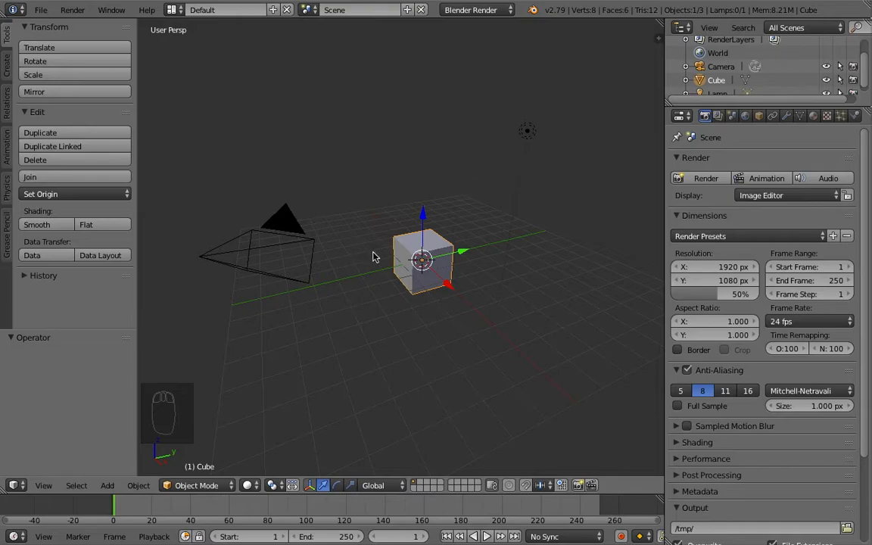
pyautogui.scroll(1, 339, 231)
pyautogui.moveTo(339, 231); pyautogui.dragTo(385, 257, button='middle')
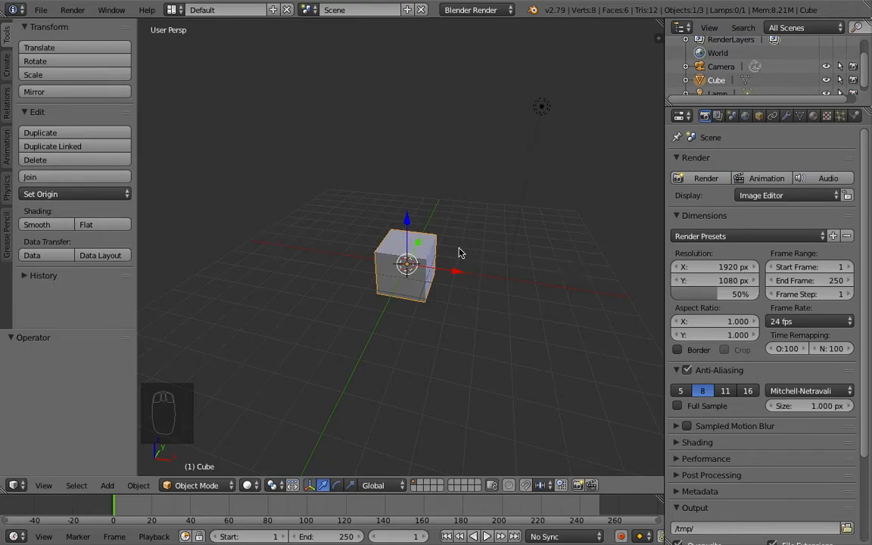
pyautogui.moveTo(407, 221); pyautogui.dragTo(409, 212)
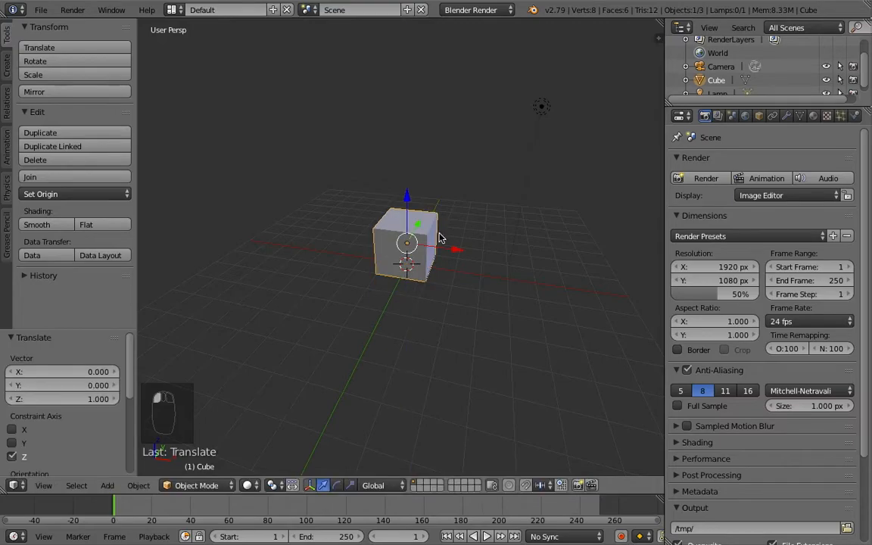
pyautogui.moveTo(456, 249); pyautogui.dragTo(624, 284)
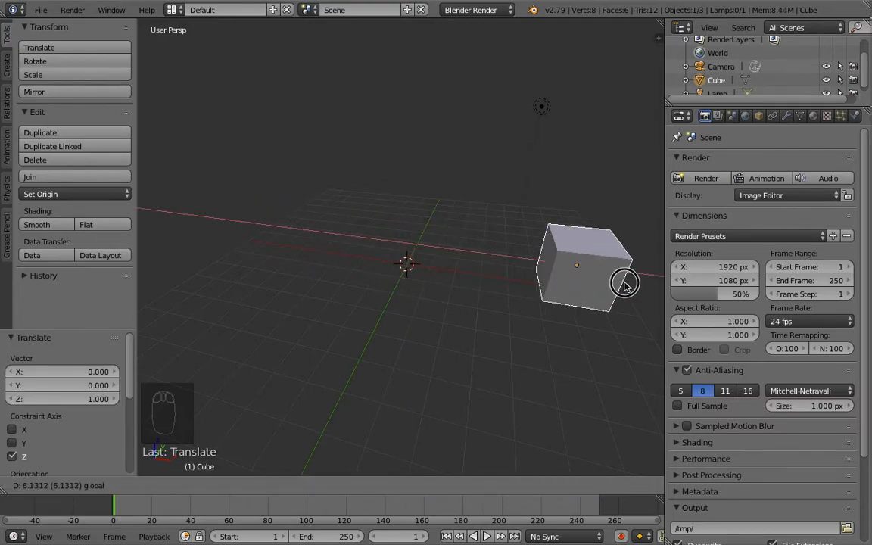
pyautogui.rightClick(624, 284)
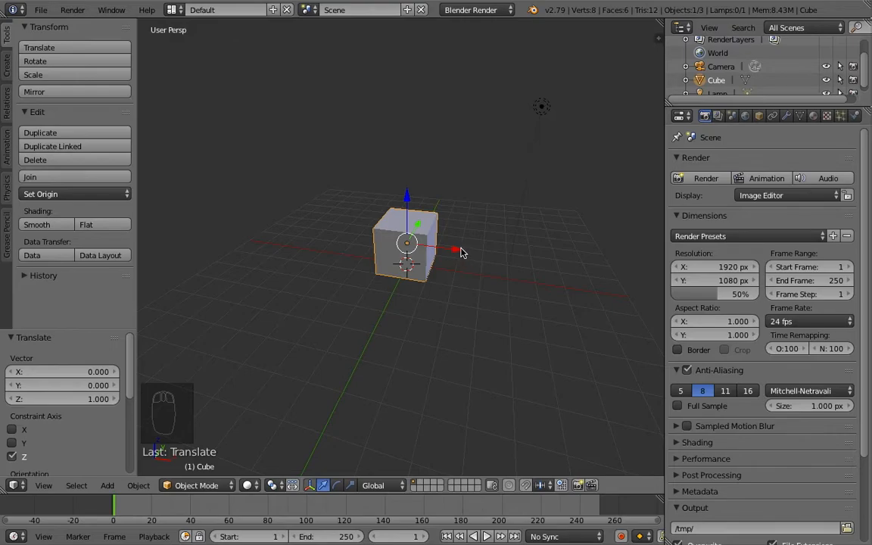
pyautogui.moveTo(459, 253)
pyautogui.mouseDown()
pyautogui.moveTo(319, 244)
pyautogui.moveTo(600, 271)
pyautogui.moveTo(634, 293)
pyautogui.mouseUp()
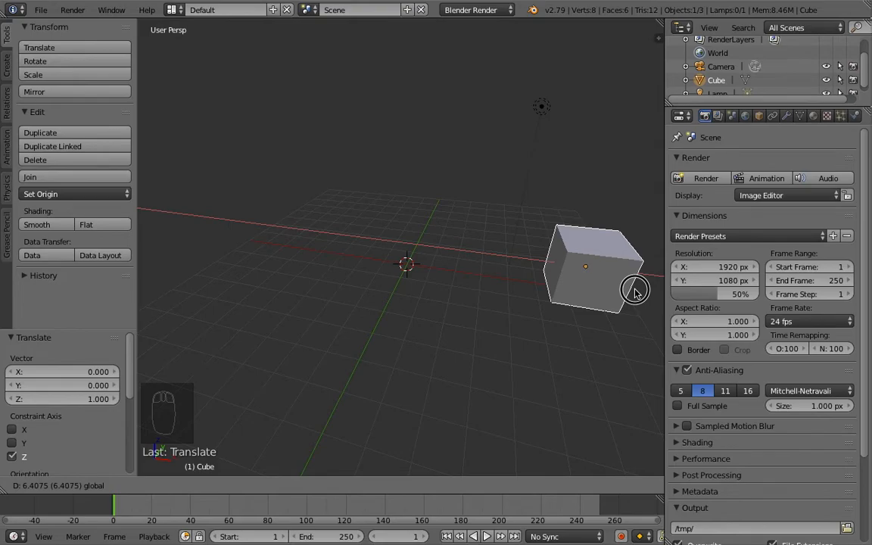
pyautogui.rightClick(635, 293)
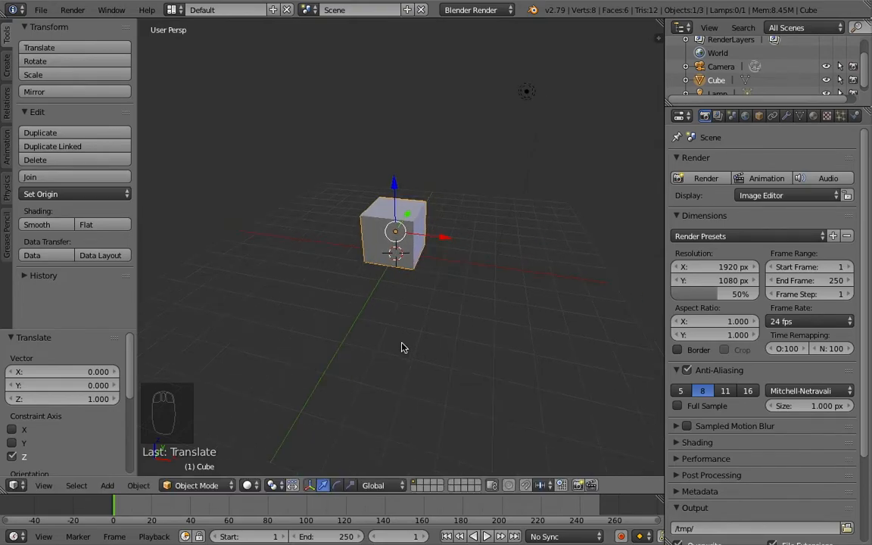
# Step: Enlarge the timeline area and move the cube -7 units along the X axis
pyautogui.moveTo(237, 495); pyautogui.dragTo(232, 461)
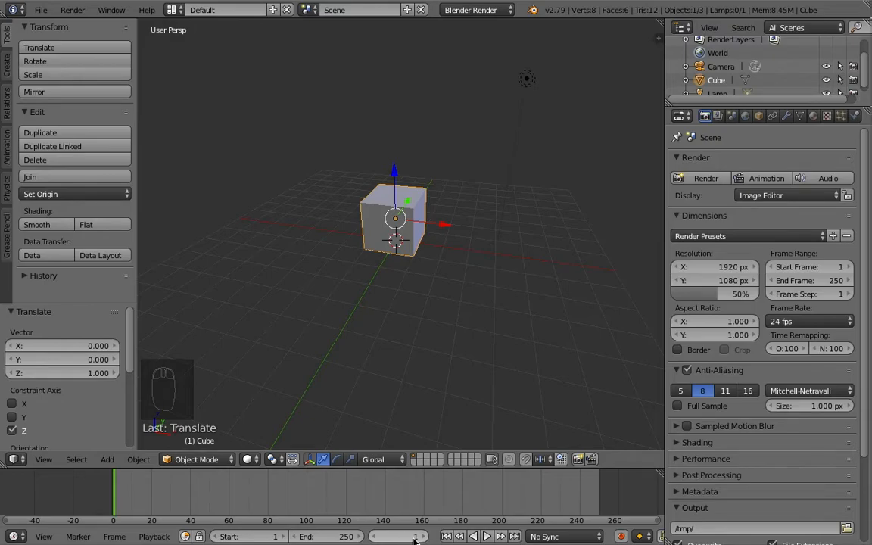
pyautogui.moveTo(446, 226); pyautogui.dragTo(305, 212)
pyautogui.moveTo(306, 235)
pyautogui.mouseDown(button='middle')
pyautogui.moveTo(283, 252)
pyautogui.moveTo(317, 248)
pyautogui.mouseUp(button='middle')
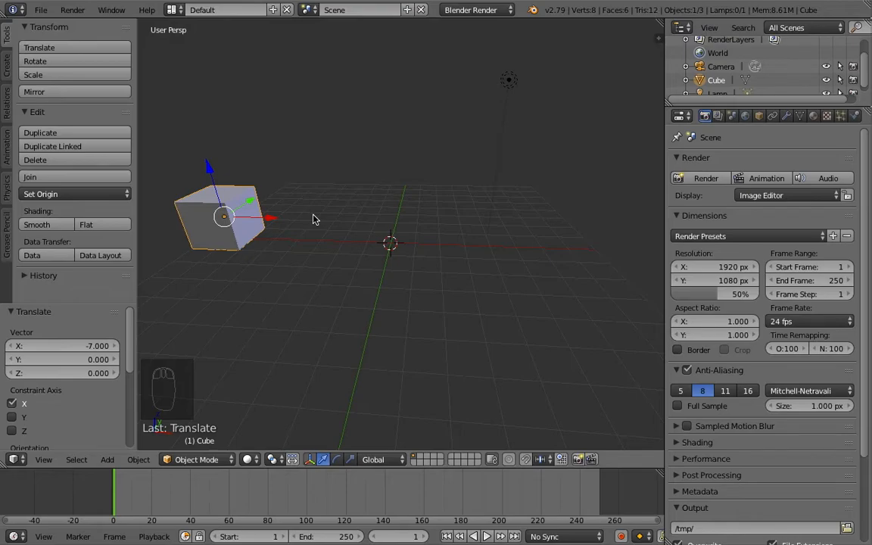
# Step: Insert a location keyframe for the cube at frame 1
pyautogui.press('i')
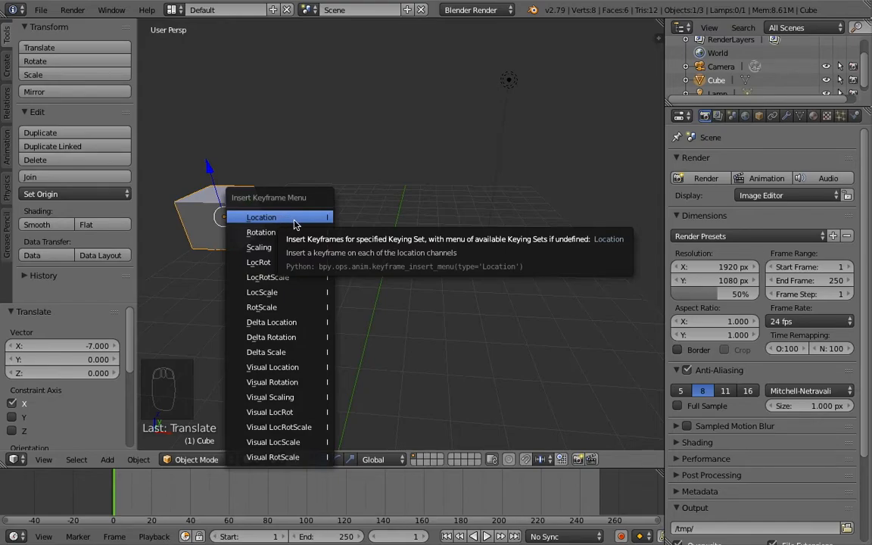
pyautogui.click(286, 221)
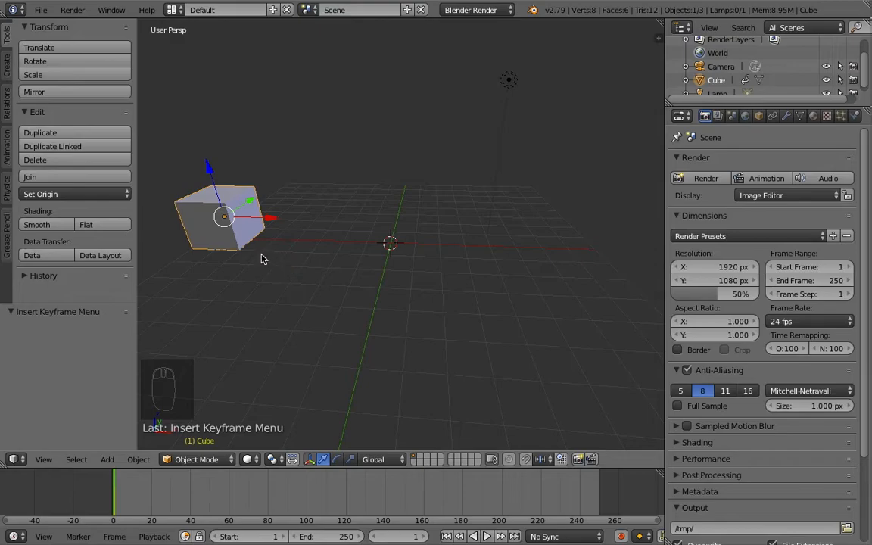
# Step: Set the current frame to 20 in the timeline
pyautogui.keyDown('shift'); pyautogui.moveTo(262, 253); pyautogui.dragTo(266, 251, button='middle'); pyautogui.keyUp('shift')
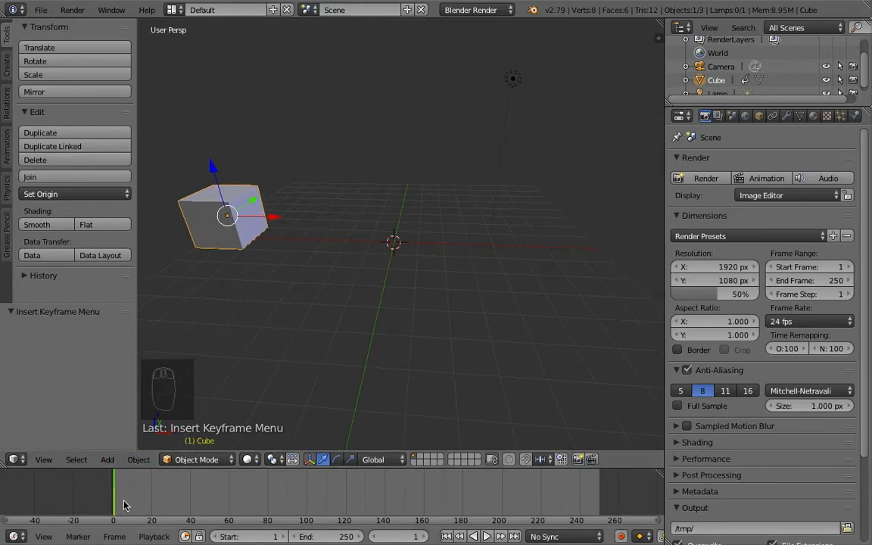
pyautogui.moveTo(115, 503); pyautogui.dragTo(126, 502)
pyautogui.scroll(-1, 116, 505)
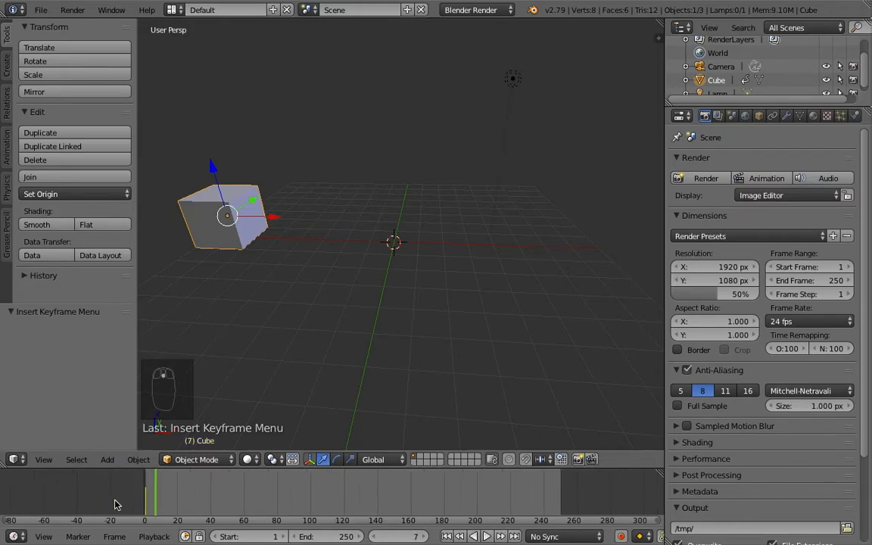
pyautogui.scroll(4, 117, 504)
pyautogui.moveTo(99, 500); pyautogui.dragTo(181, 496, button='middle')
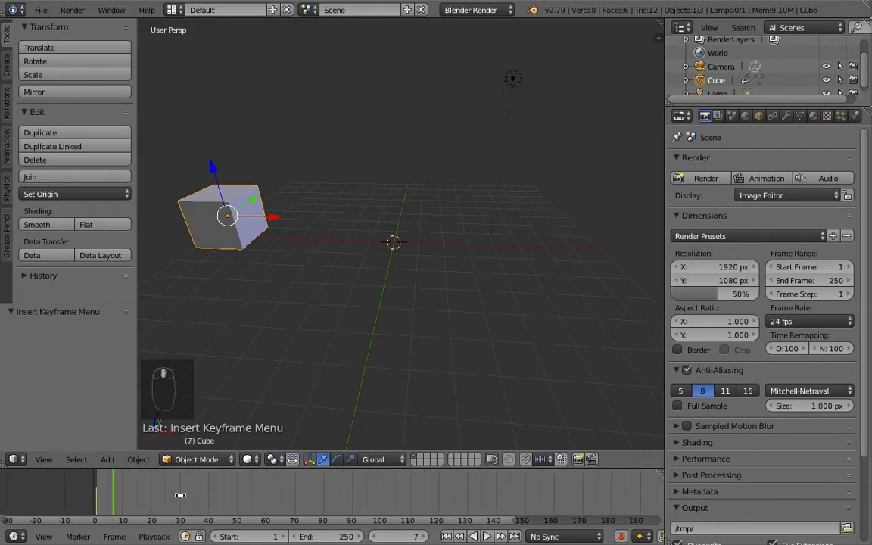
pyautogui.scroll(1, 104, 497)
pyautogui.moveTo(81, 500); pyautogui.dragTo(111, 503, button='middle')
pyautogui.click(91, 496)
pyautogui.moveTo(91, 496); pyautogui.dragTo(89, 506)
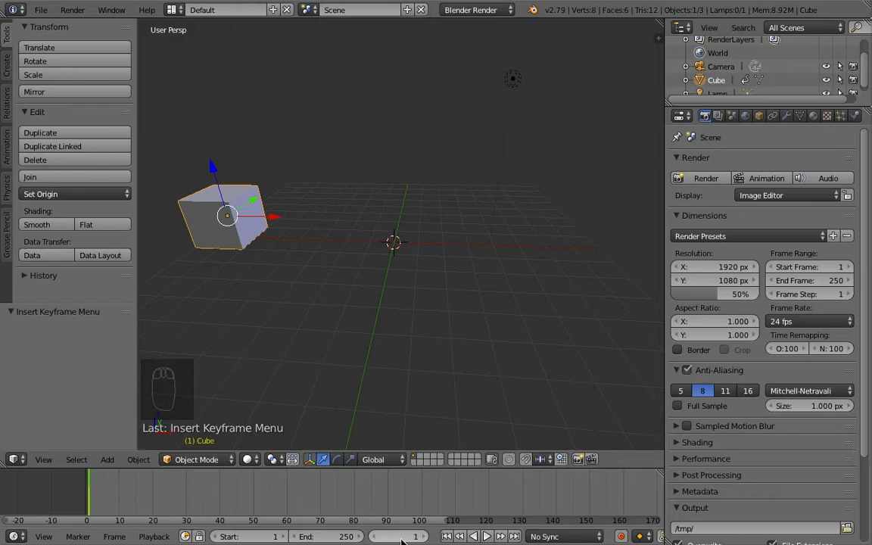
pyautogui.moveTo(89, 498); pyautogui.dragTo(152, 500)
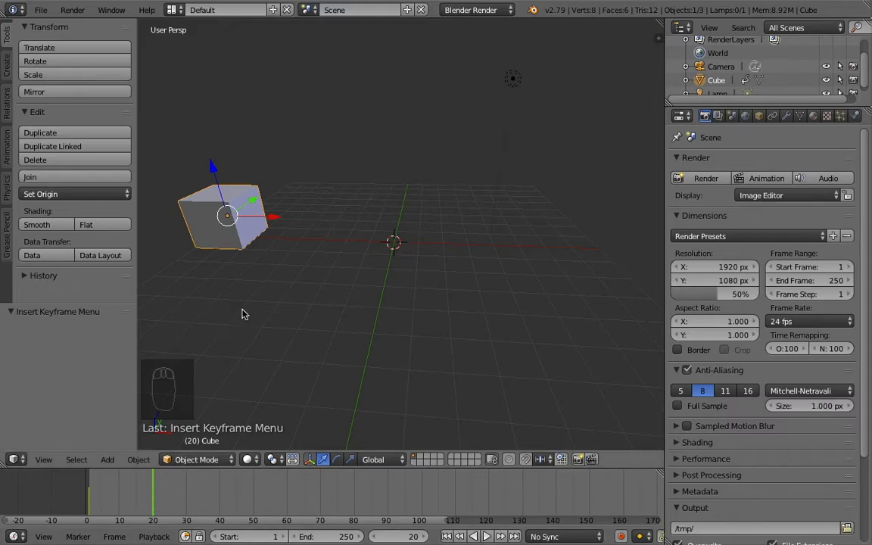
# Step: Move the cube 14 units along the X axis and insert a location keyframe at frame 20
pyautogui.moveTo(266, 219); pyautogui.dragTo(606, 242)
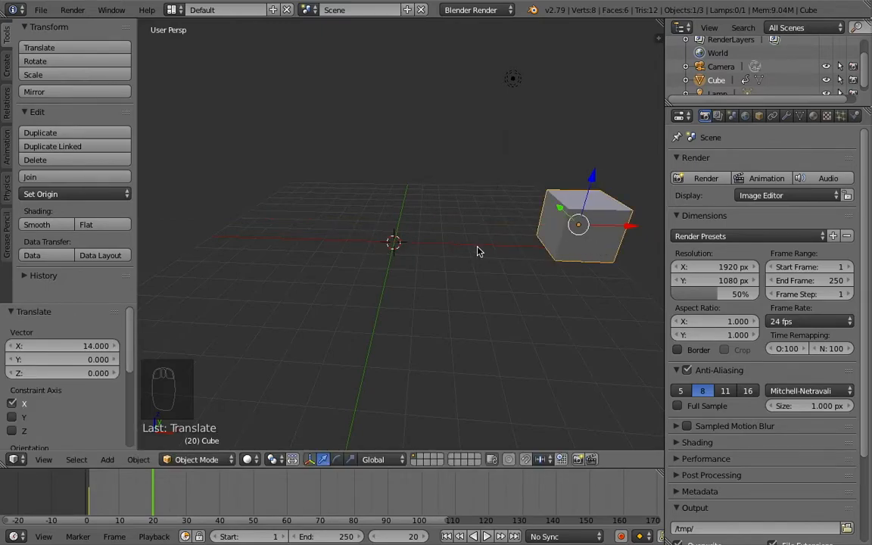
pyautogui.press('i')
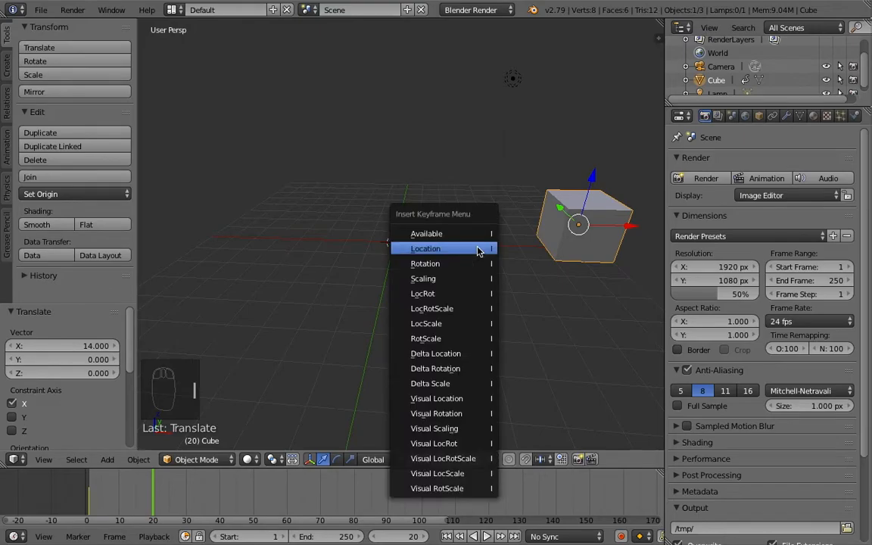
pyautogui.click(447, 253)
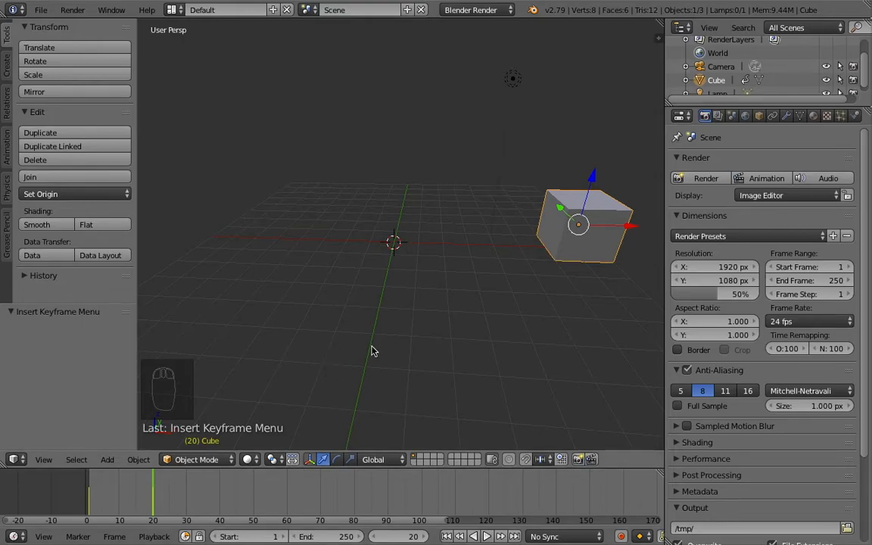
# Step: Play the animation and stop playback
pyautogui.hotkey('alt', 'a')
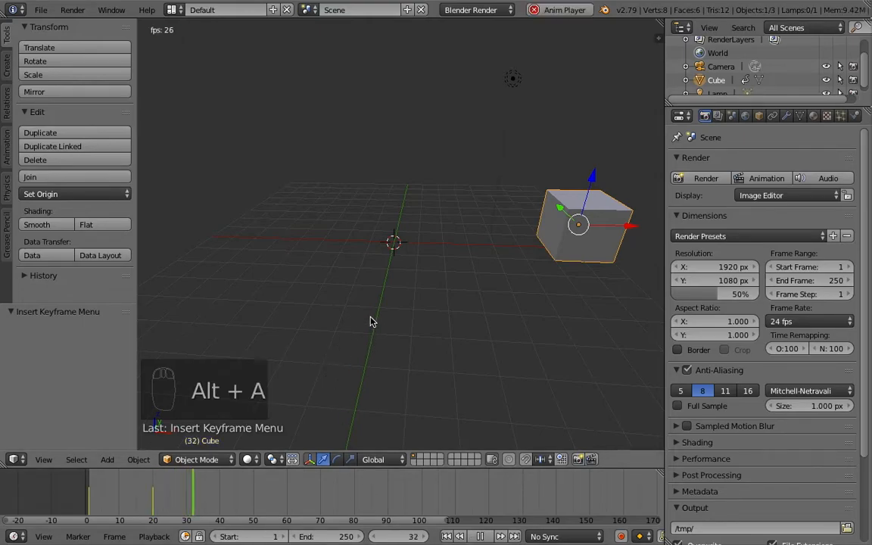
pyautogui.press('Escape')
pyautogui.press('Escape')
pyautogui.press('Escape')
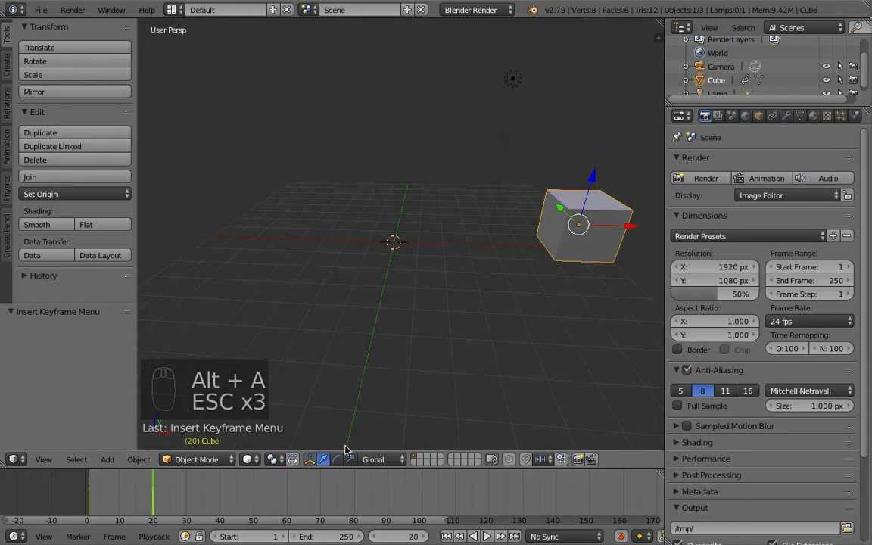
# Step: Go to frame 30, fit the timeline view, and set the scene end frame to 30
pyautogui.moveTo(184, 504)
pyautogui.mouseDown()
pyautogui.moveTo(219, 509)
pyautogui.moveTo(185, 511)
pyautogui.mouseUp()
pyautogui.press('Home')
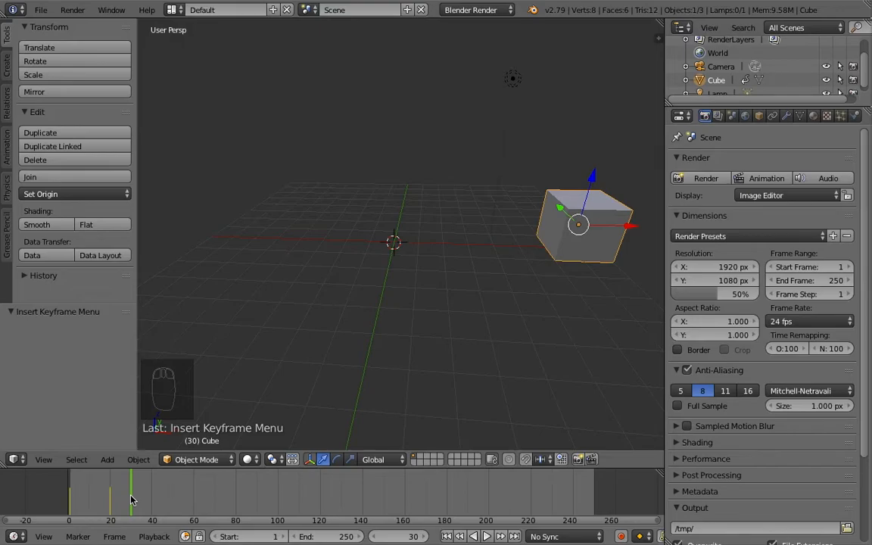
pyautogui.press('e')
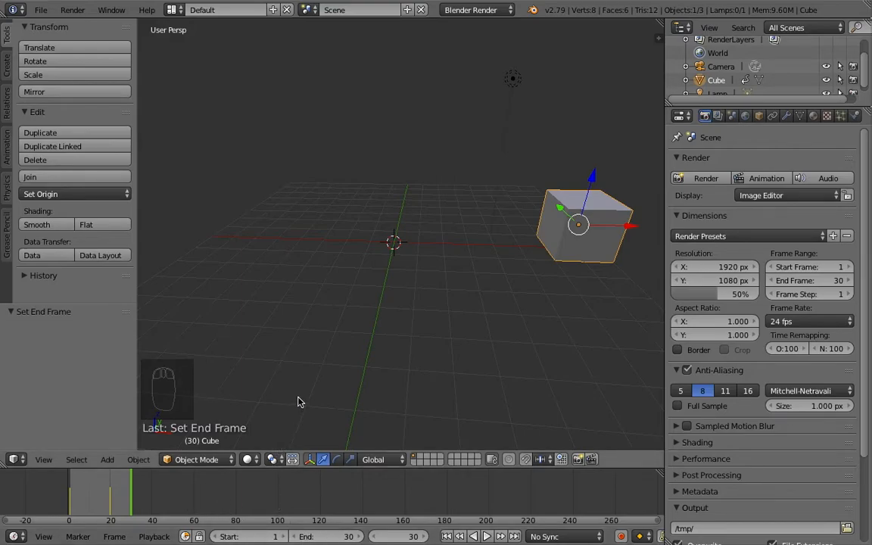
# Step: Play the animation again and stop playback
pyautogui.hotkey('alt', 'a')
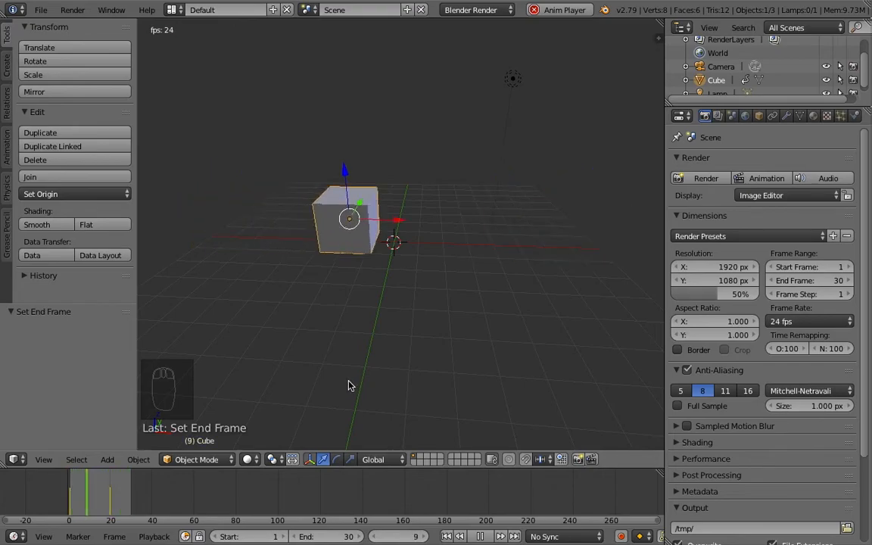
pyautogui.press('Escape')
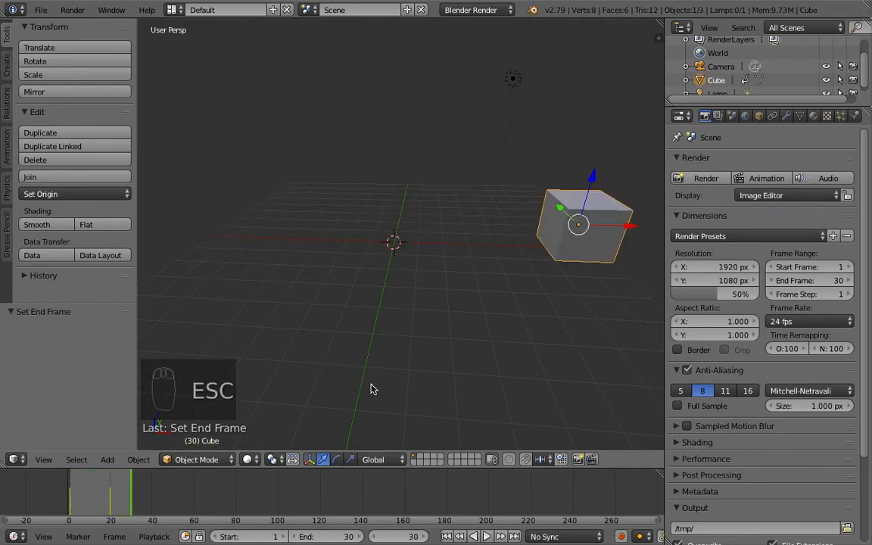
# Step: Delete the animated cube from the scene
pyautogui.moveTo(386, 337); pyautogui.dragTo(450, 262, button='middle')
pyautogui.moveTo(379, 243); pyautogui.dragTo(378, 280, button='middle')
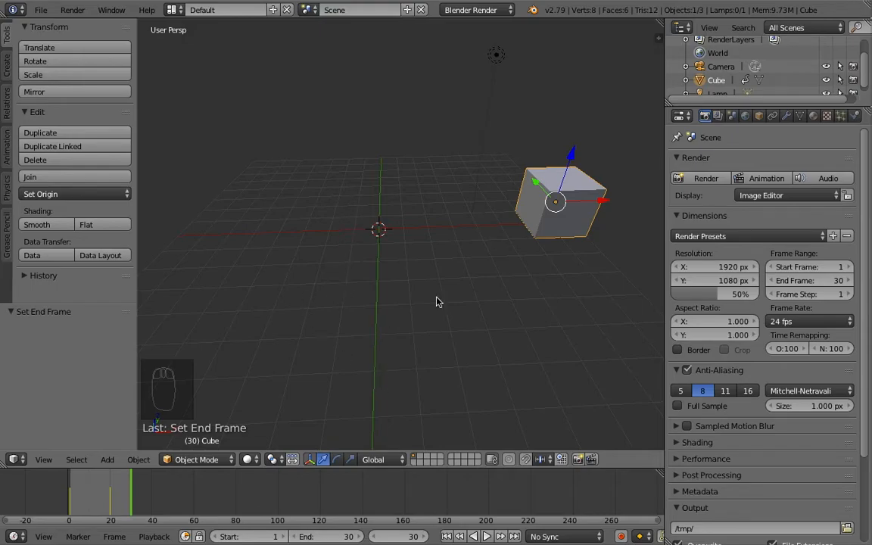
pyautogui.press('x')
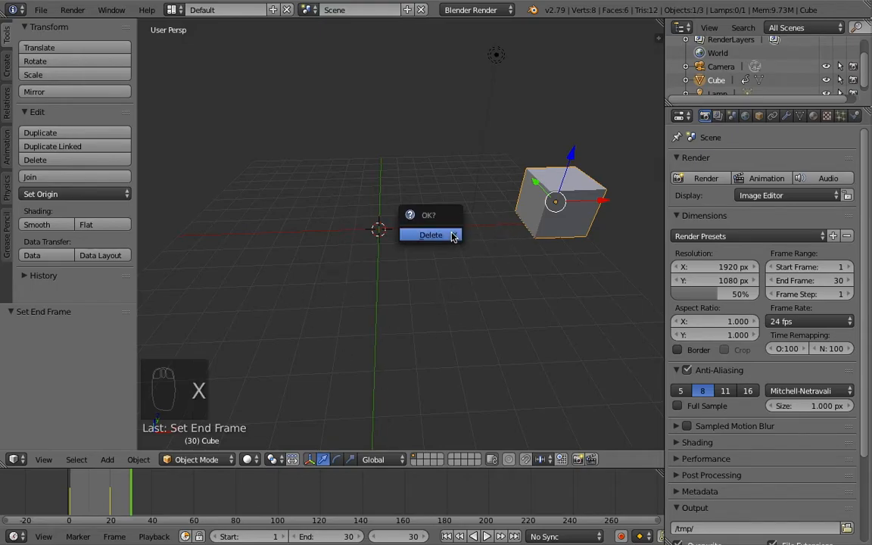
pyautogui.click(447, 238)
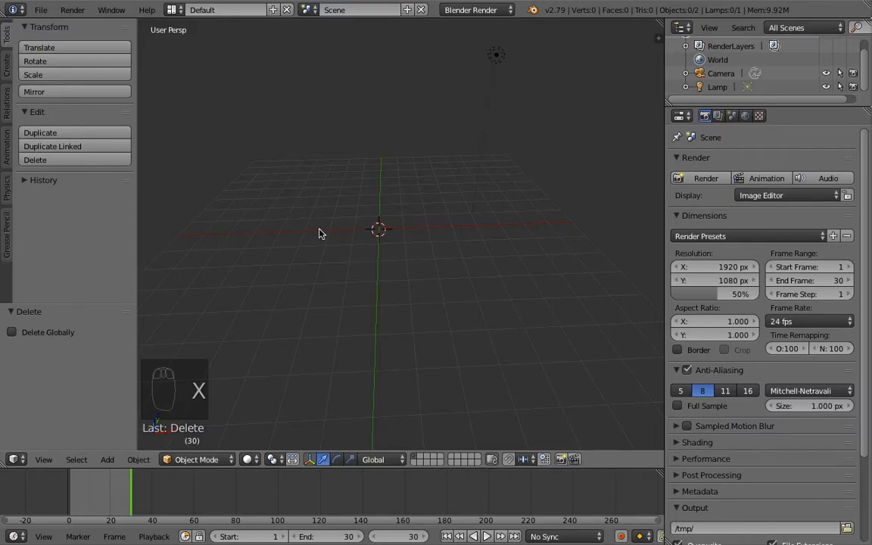
# Step: Add a UV Sphere mesh at the 3D cursor
pyautogui.moveTo(353, 200); pyautogui.dragTo(360, 244, button='middle')
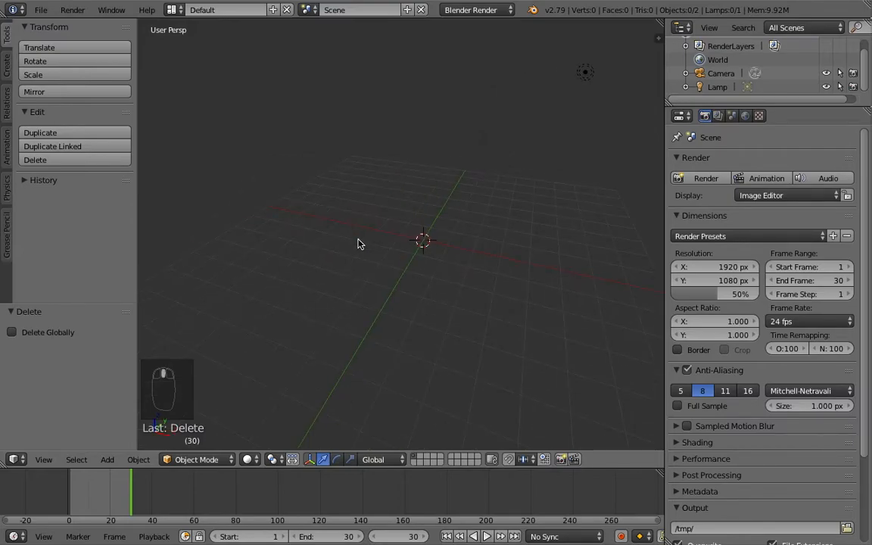
pyautogui.hotkey('shift', 'a')
pyautogui.moveTo(362, 224)
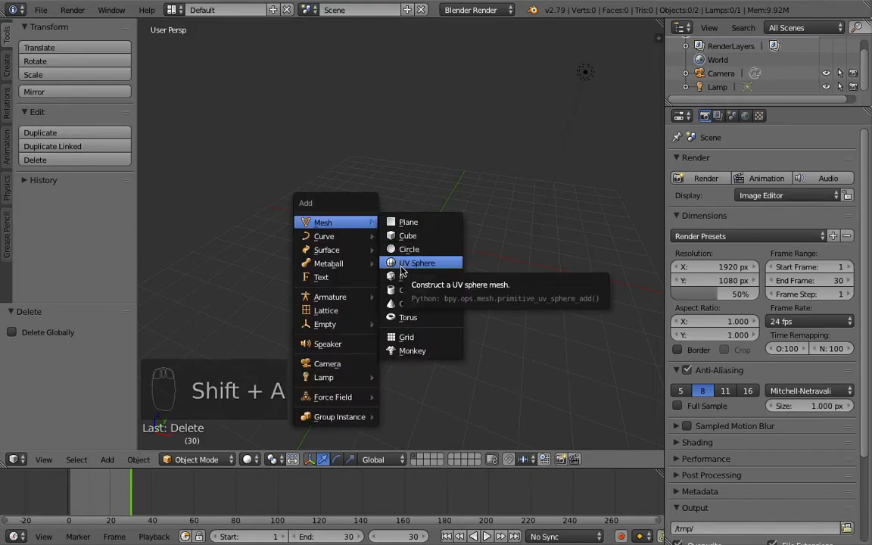
pyautogui.click(413, 265)
# Step: Move the sphere up 1 unit along the Z axis
pyautogui.scroll(-2, 426, 246)
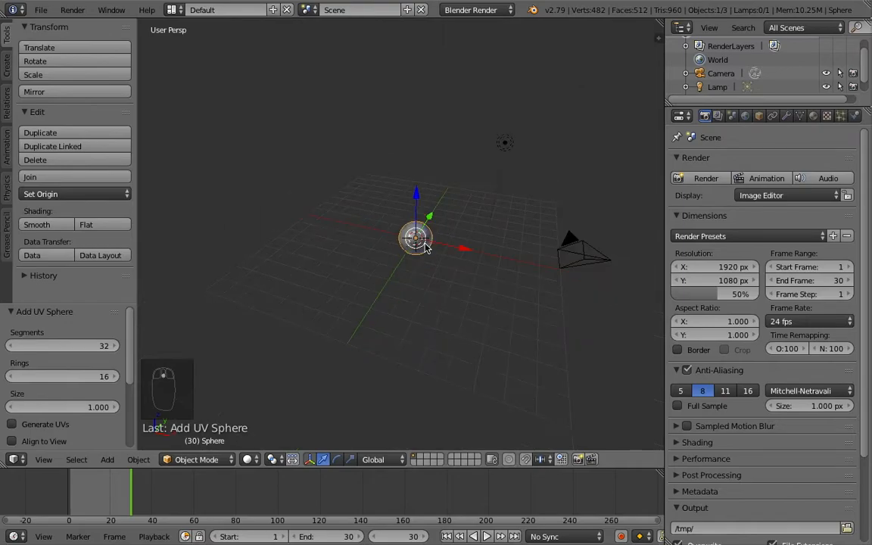
pyautogui.scroll(4, 428, 246)
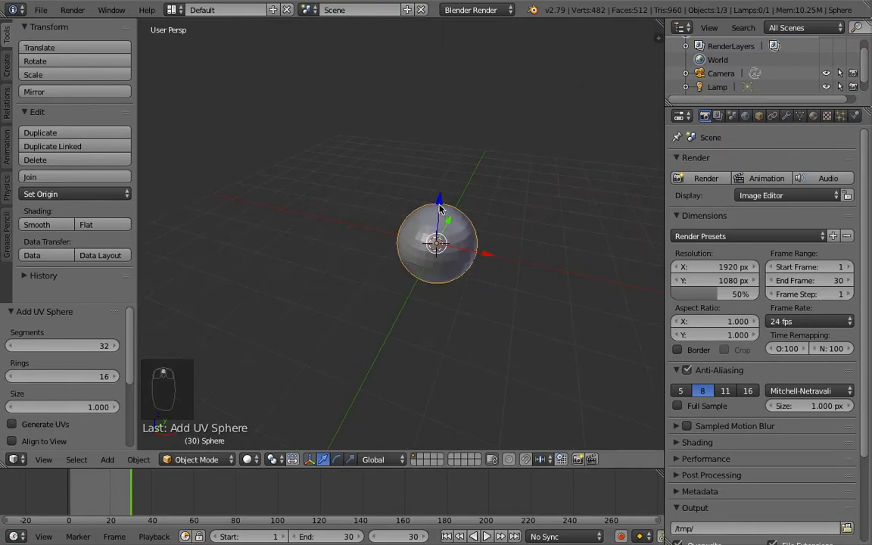
pyautogui.press('g')
pyautogui.press('z')
pyautogui.press('1')
pyautogui.press('Return')
# Step: Hide the tool shelf and open the properties sidebar in the 3D viewport
pyautogui.press('t')
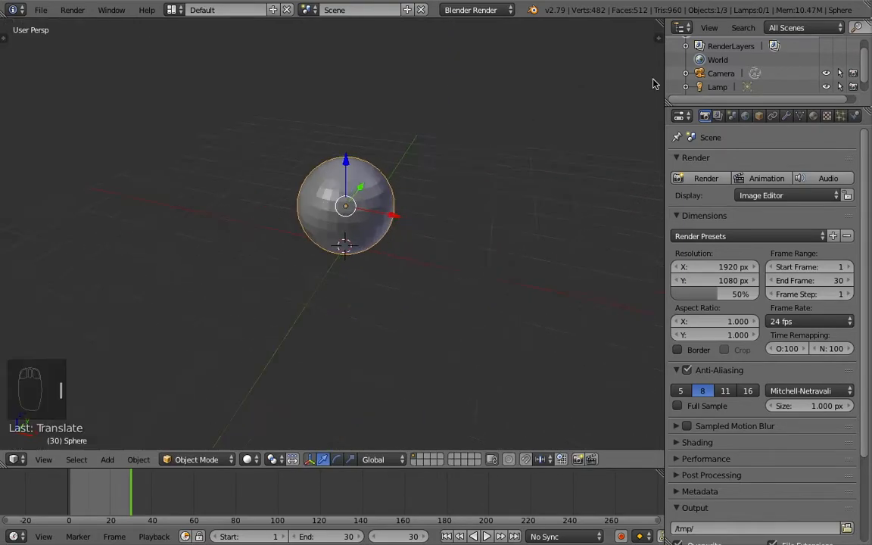
pyautogui.click(660, 34)
pyautogui.press('n')
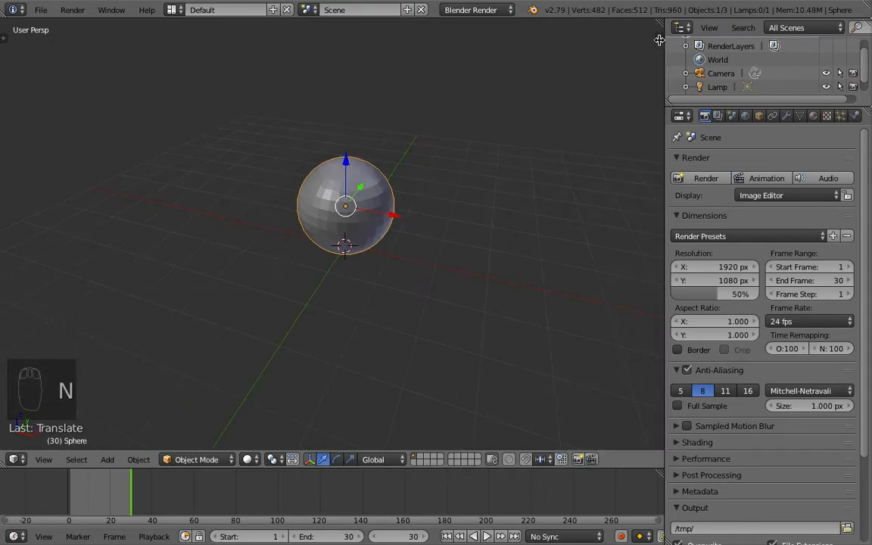
pyautogui.click(658, 38)
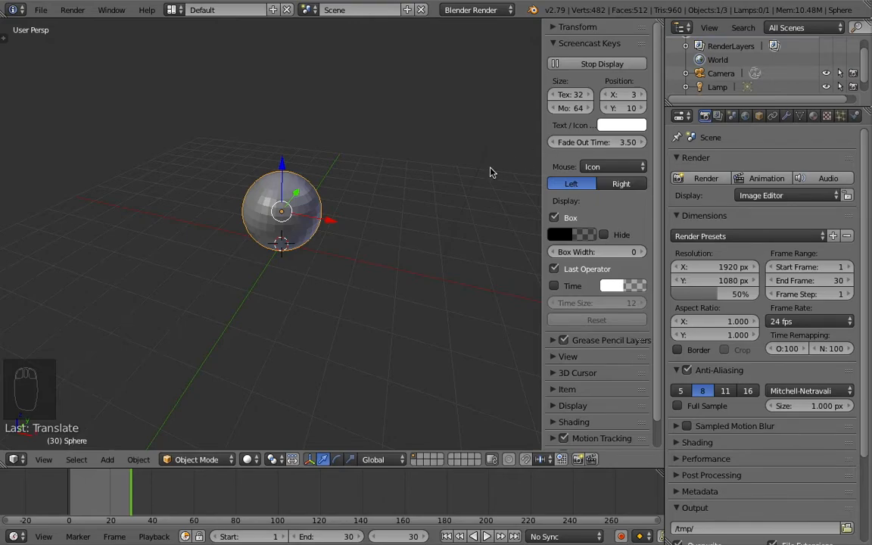
# Step: Show the properties sidebar and expand its Transform panel
pyautogui.press('n')
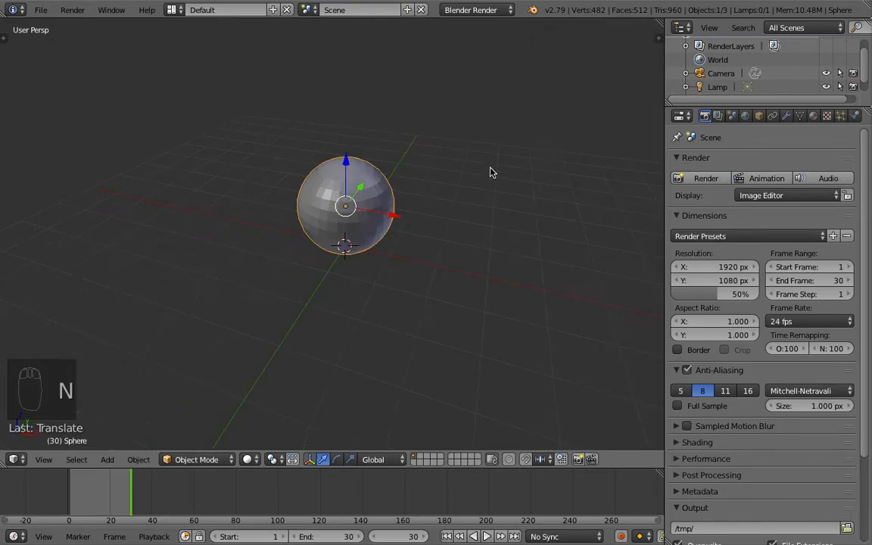
pyautogui.press('n')
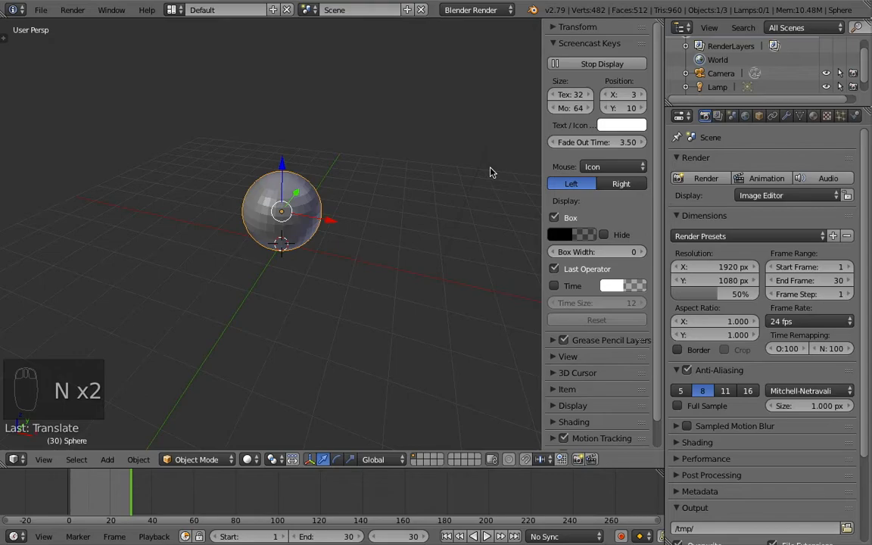
pyautogui.press('n')
pyautogui.press('n')
pyautogui.keyDown('ctrl'); pyautogui.click(554, 27); pyautogui.keyUp('ctrl')
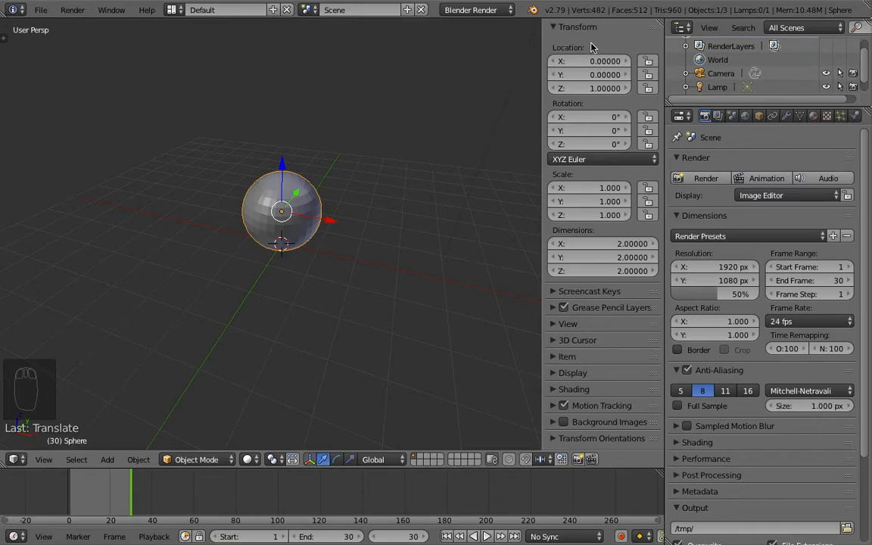
# Step: Go to frame 1 and set the sphere's X location to -8.62
pyautogui.moveTo(485, 151); pyautogui.dragTo(364, 243, button='middle')
pyautogui.scroll(-2, 356, 239)
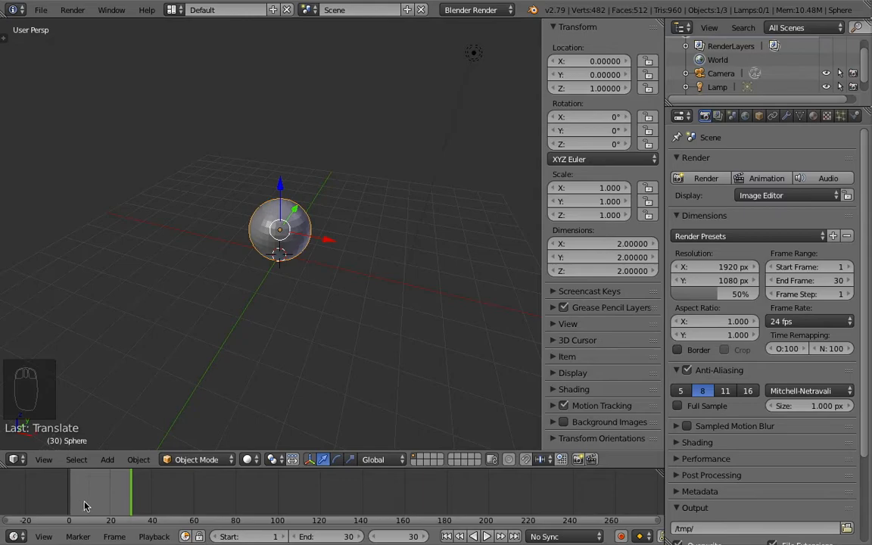
pyautogui.moveTo(81, 505); pyautogui.dragTo(72, 501)
pyautogui.press('Left')
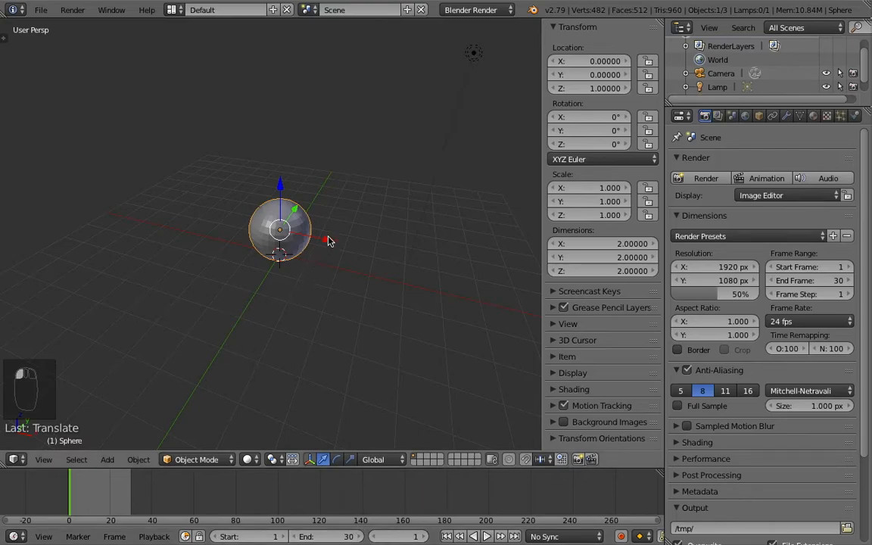
pyautogui.moveTo(347, 270); pyautogui.dragTo(240, 298, button='middle')
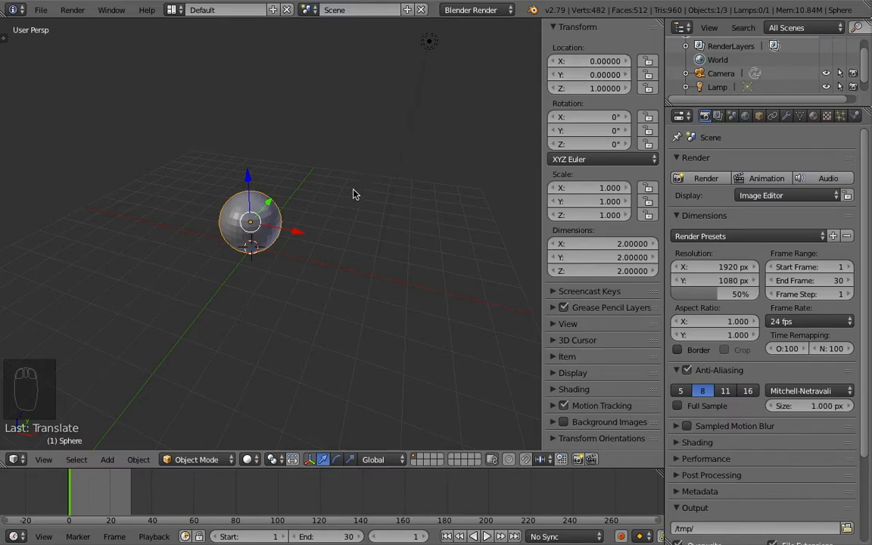
pyautogui.moveTo(313, 229); pyautogui.dragTo(242, 236, button='middle')
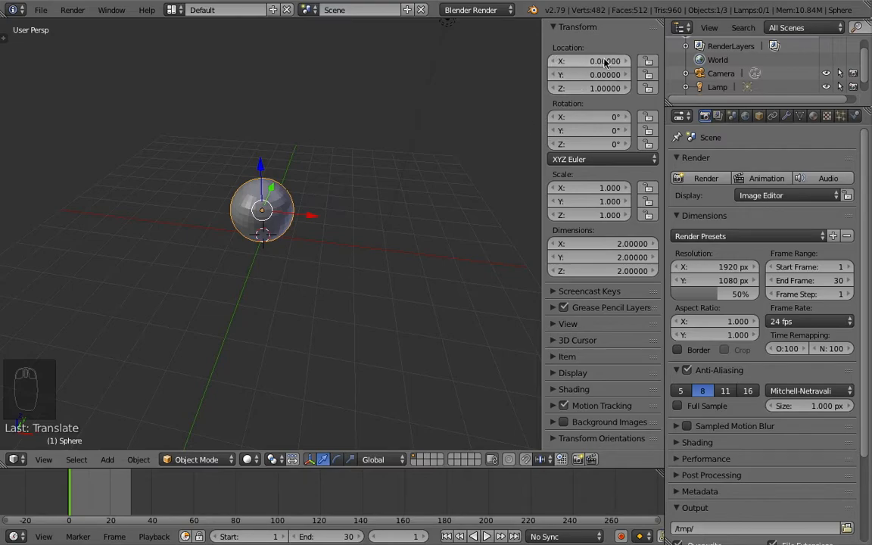
pyautogui.moveTo(615, 66); pyautogui.dragTo(418, 66)
pyautogui.scroll(-4, 306, 171)
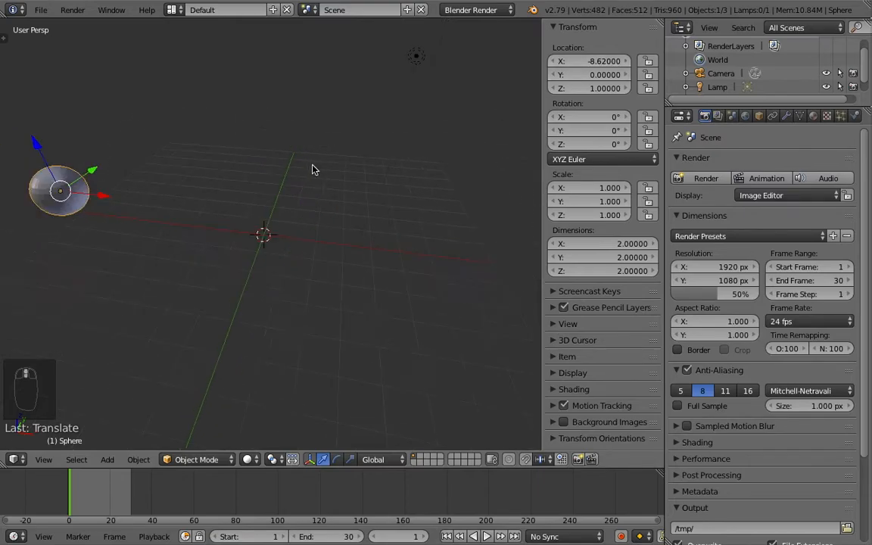
# Step: Insert a single keyframe on the sphere's X location, then undo it
pyautogui.rightClick(593, 64)
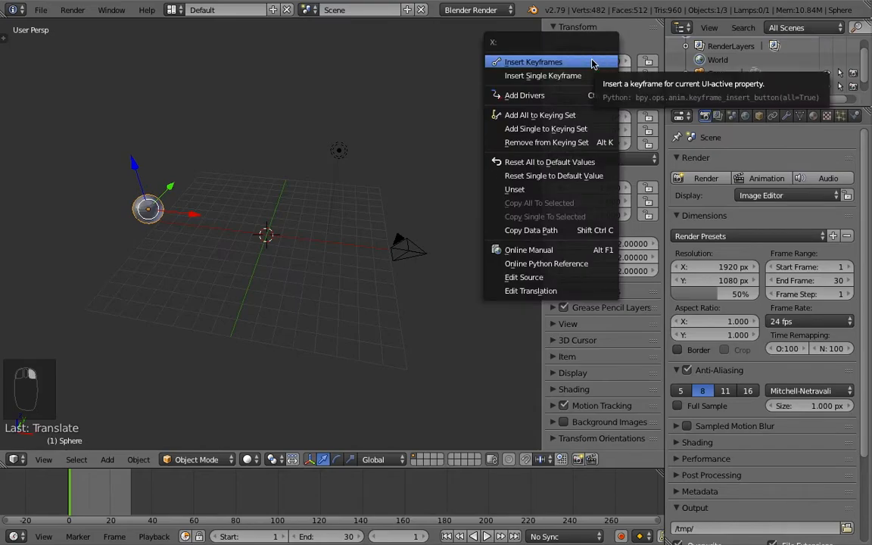
pyautogui.click(543, 79)
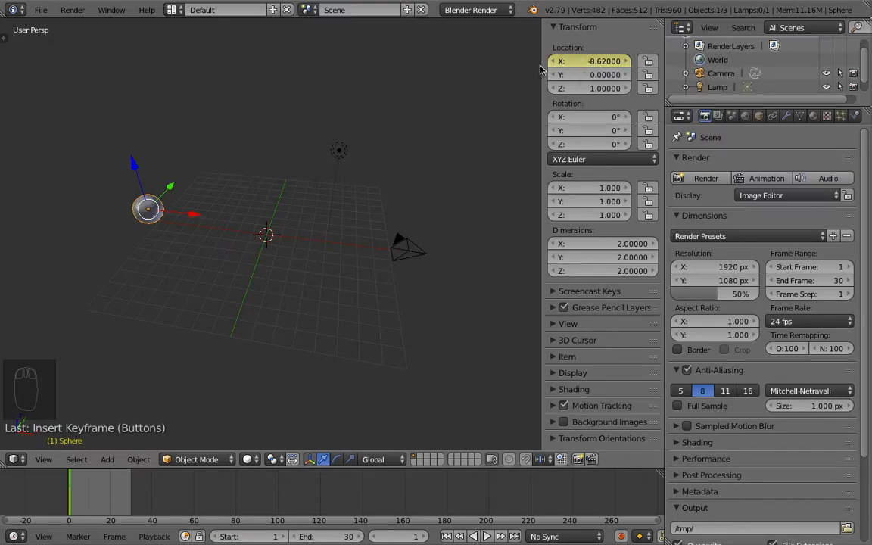
pyautogui.rightClick(601, 64)
pyautogui.press('super+z')
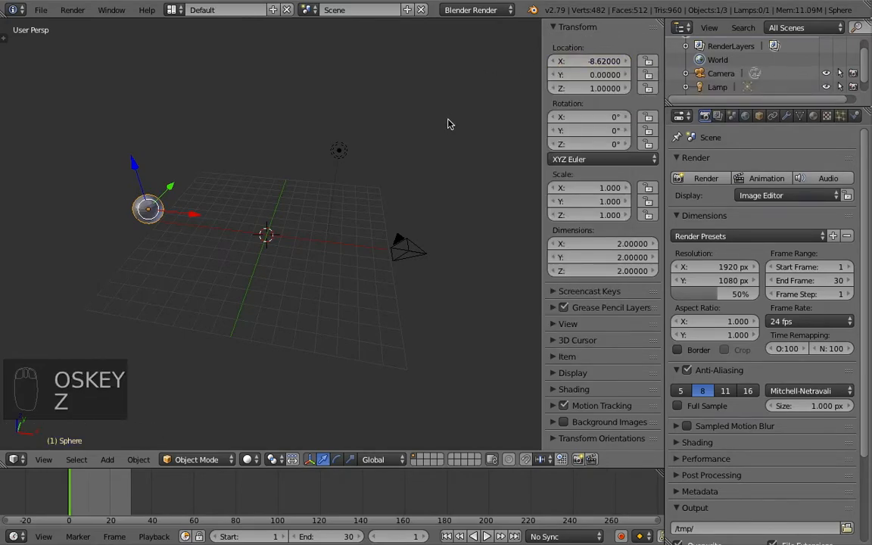
# Step: Insert keyframes on all of the sphere's location channels, then undo them
pyautogui.rightClick(603, 62)
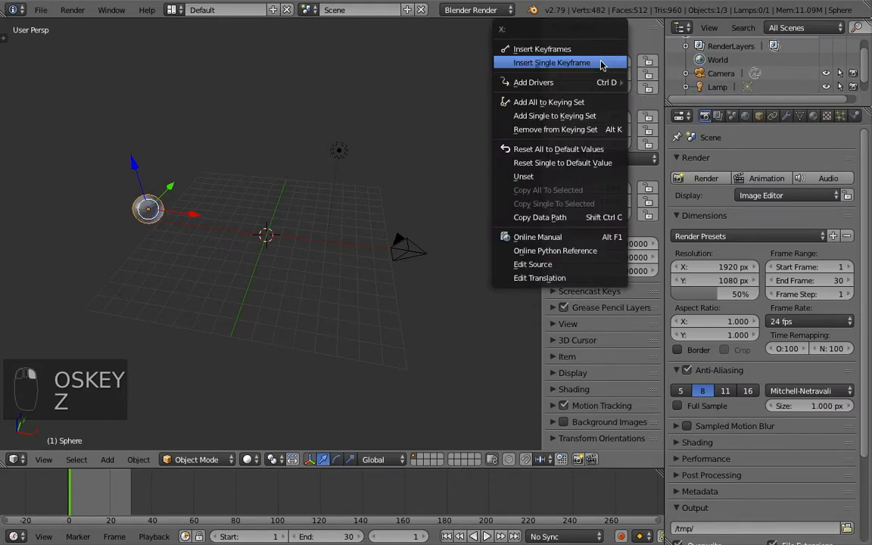
pyautogui.click(551, 53)
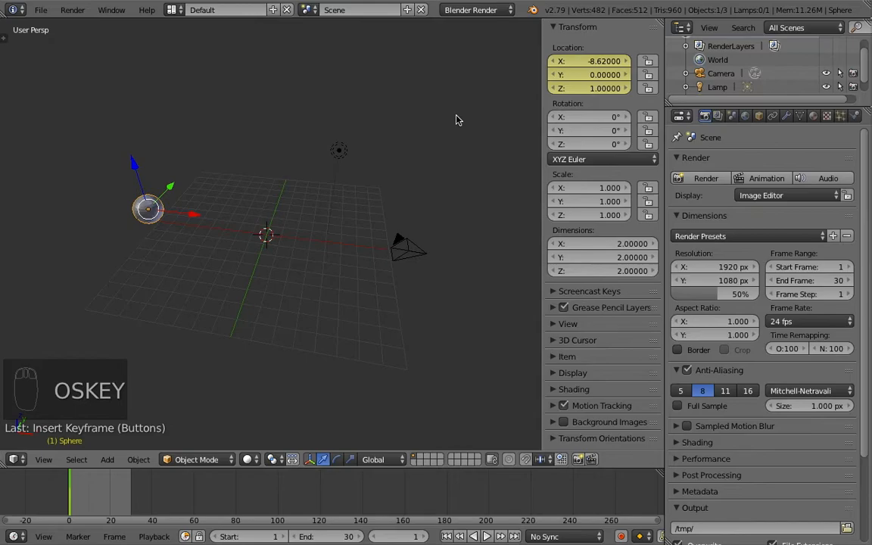
pyautogui.press('super+z')
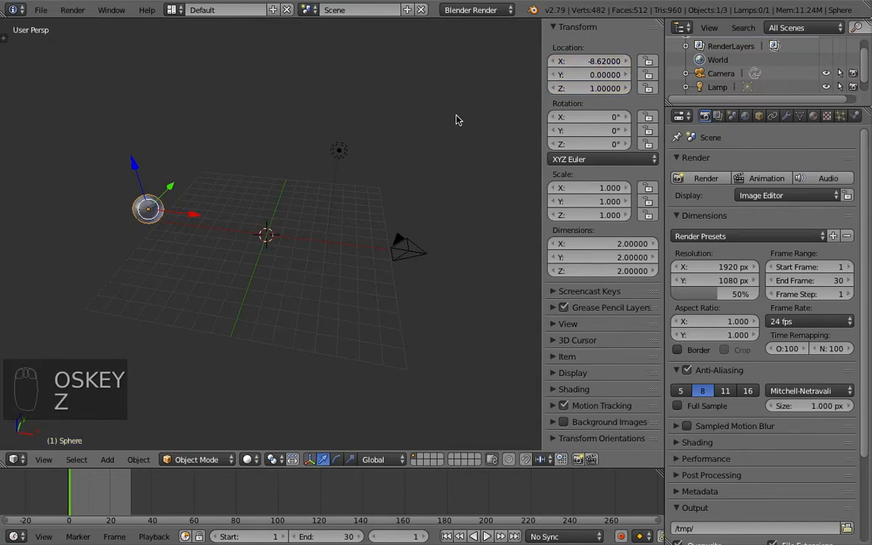
# Step: Insert a single keyframe on the sphere's X location at frame 1
pyautogui.rightClick(594, 64)
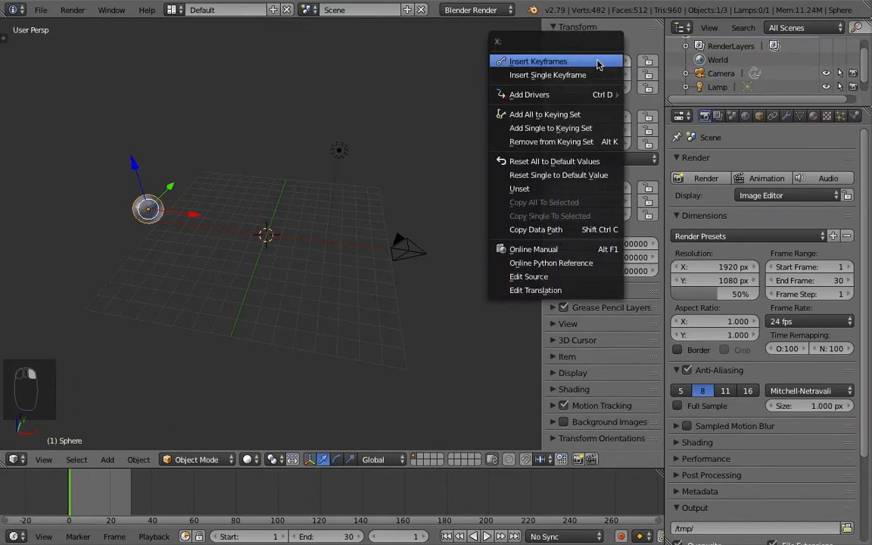
pyautogui.click(570, 76)
# Step: At frame 20, set the sphere's X location to 7.88 and insert a single keyframe on it
pyautogui.moveTo(231, 171); pyautogui.dragTo(254, 192, button='middle')
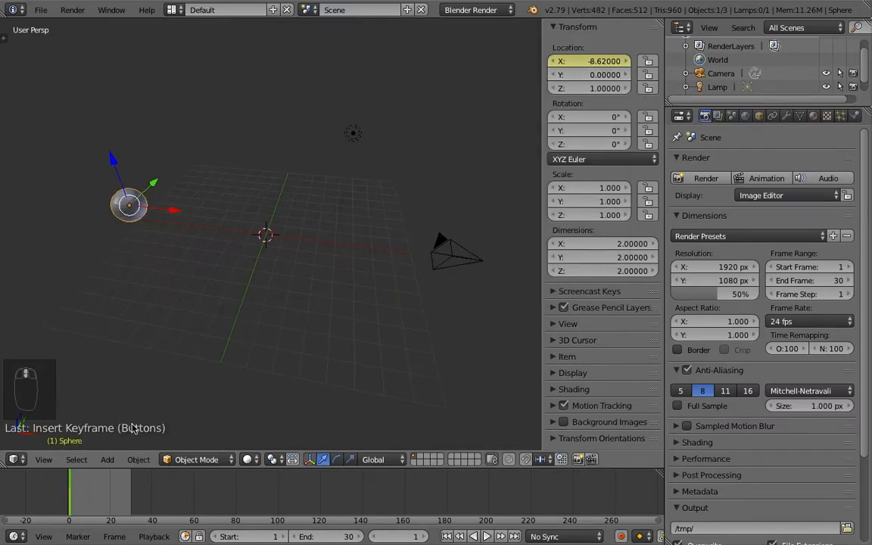
pyautogui.moveTo(81, 506); pyautogui.dragTo(111, 503)
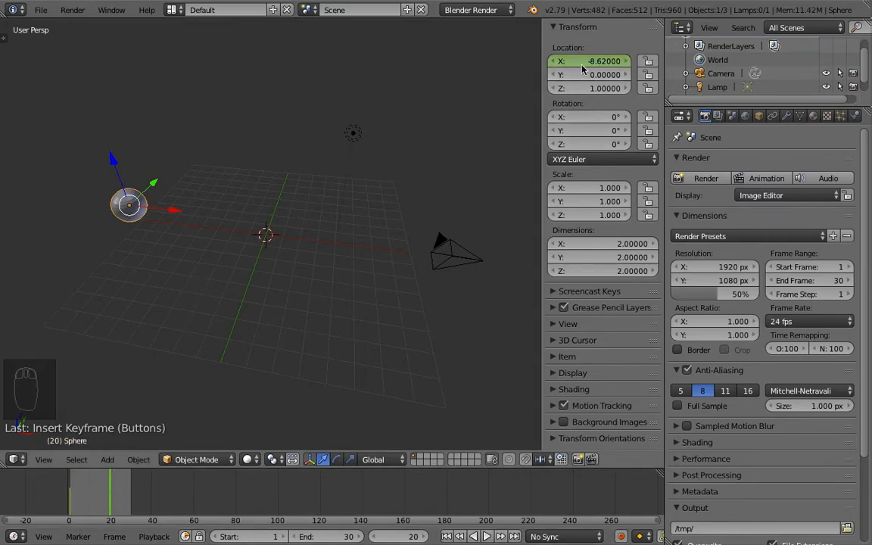
pyautogui.moveTo(575, 64); pyautogui.dragTo(660, 63)
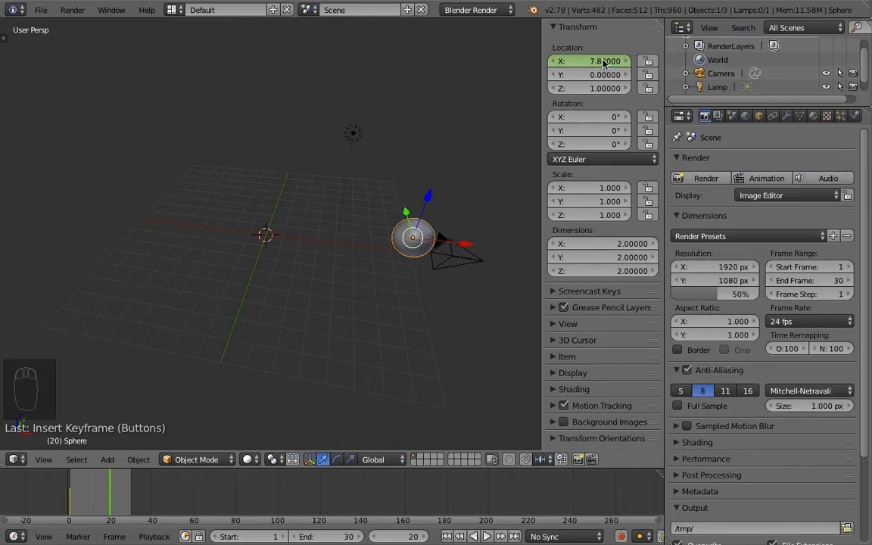
pyautogui.rightClick(587, 66)
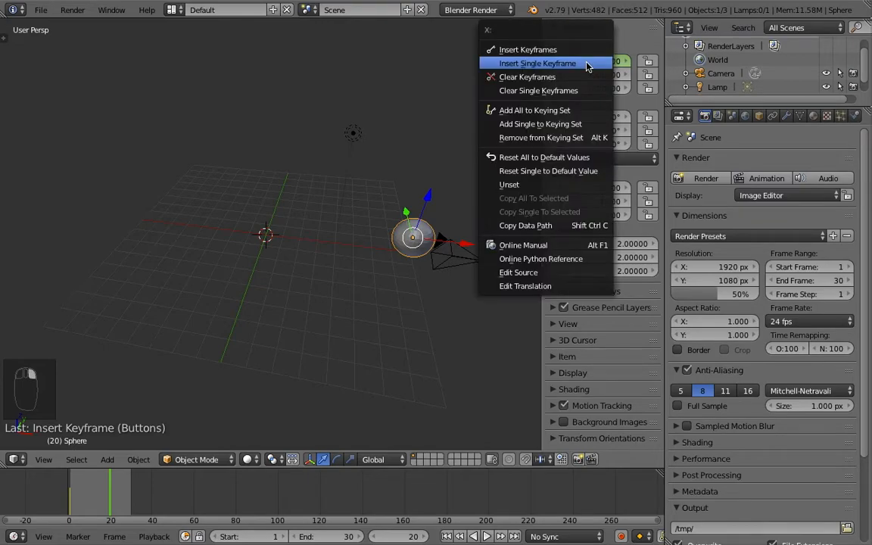
pyautogui.click(537, 65)
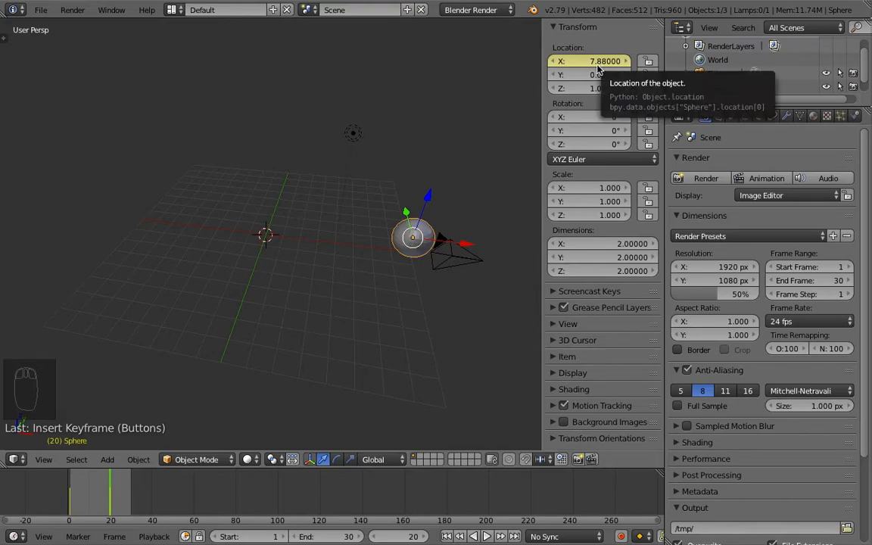
# Step: Play back the animation and stop it
pyautogui.click(487, 536)
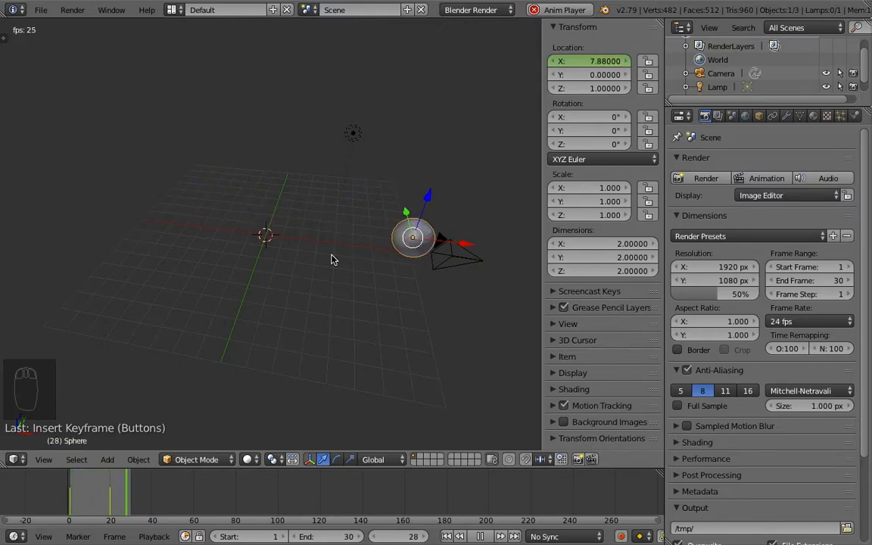
pyautogui.press('Escape')
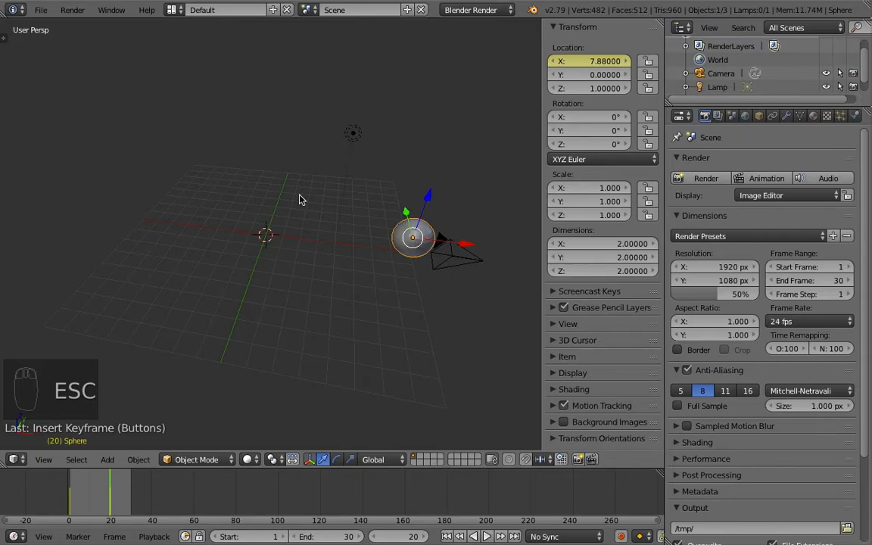
# Step: Delete the animated sphere from the scene
pyautogui.press('i')
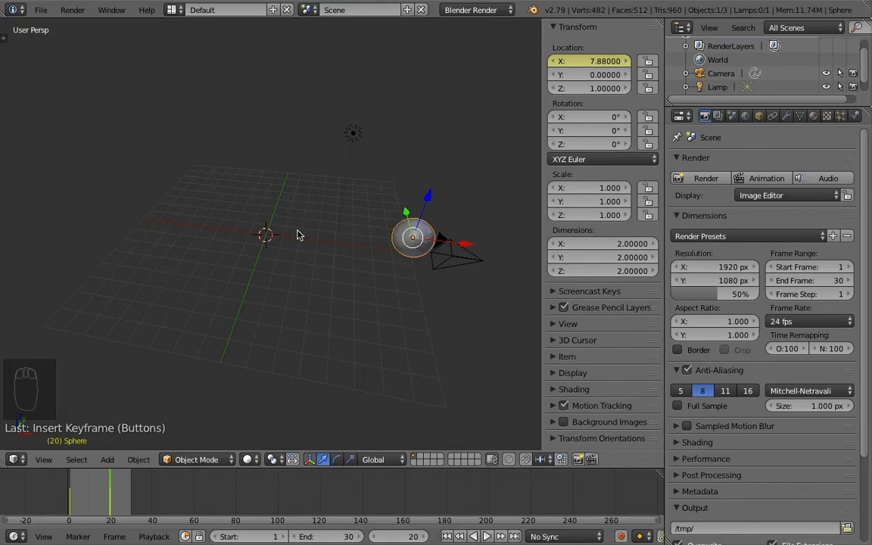
pyautogui.press('x')
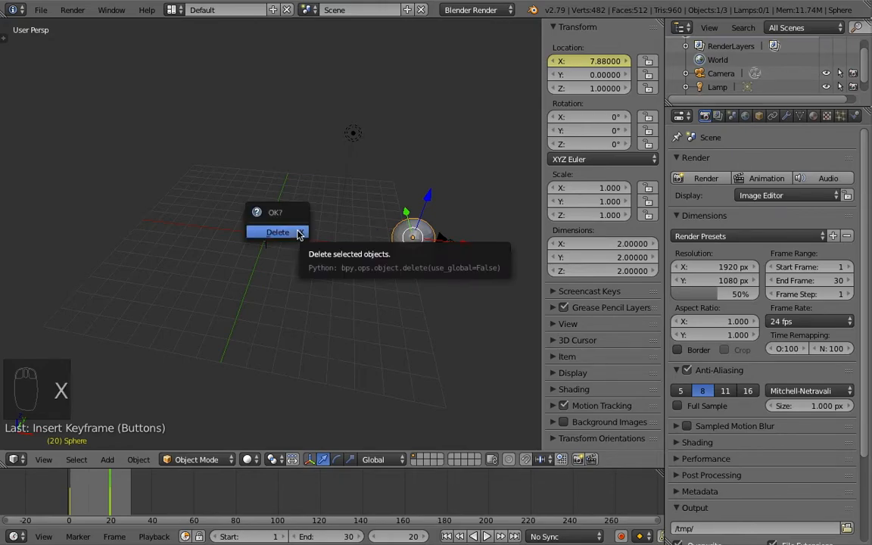
pyautogui.click(299, 234)
# Step: Add a Cone mesh at the 3D cursor
pyautogui.scroll(1, 268, 236)
pyautogui.hotkey('shift', 'a')
pyautogui.moveTo(268, 234)
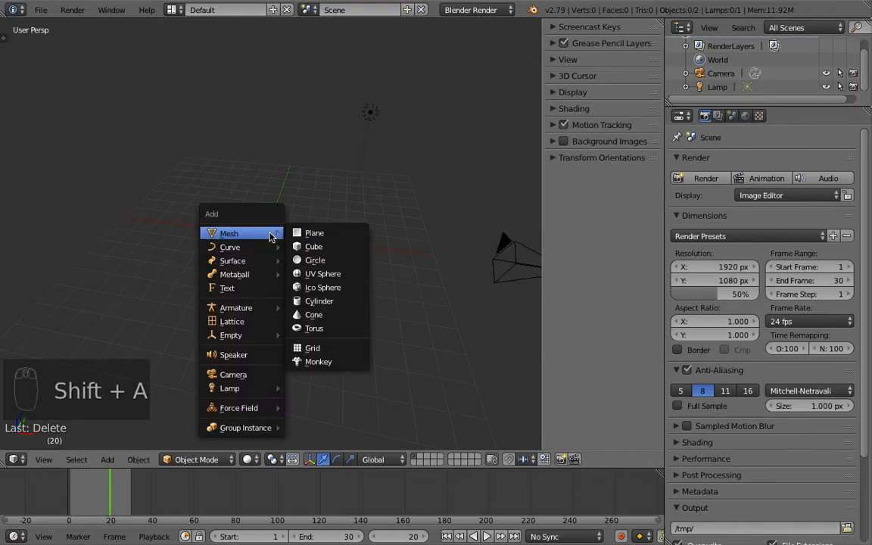
pyautogui.click(316, 322)
# Step: Move the cone up 1 unit along the Z axis
pyautogui.scroll(2, 250, 224)
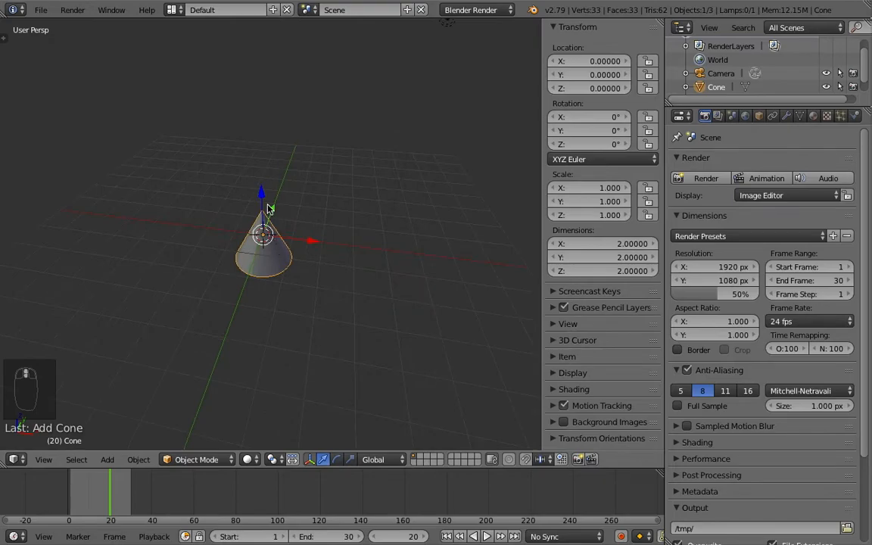
pyautogui.moveTo(262, 198); pyautogui.dragTo(261, 156)
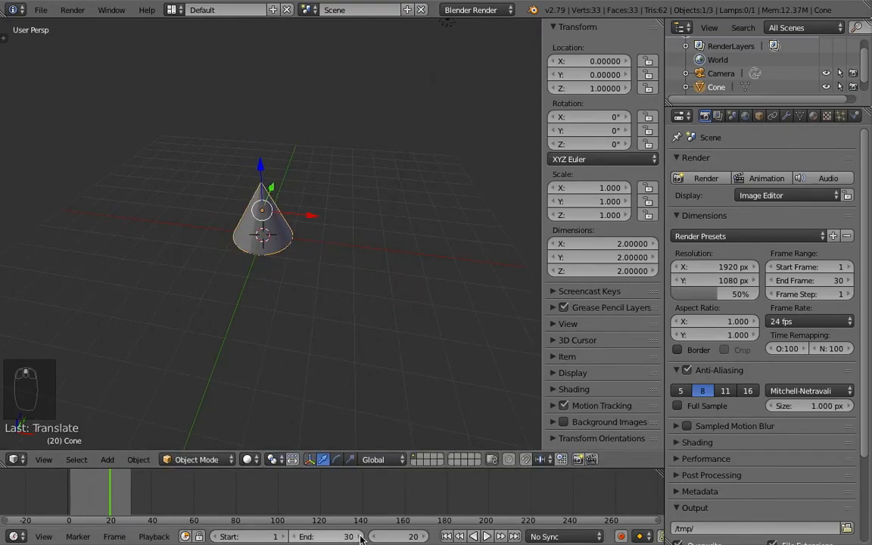
pyautogui.scroll(-1, 409, 538)
pyautogui.scroll(1, 409, 538)
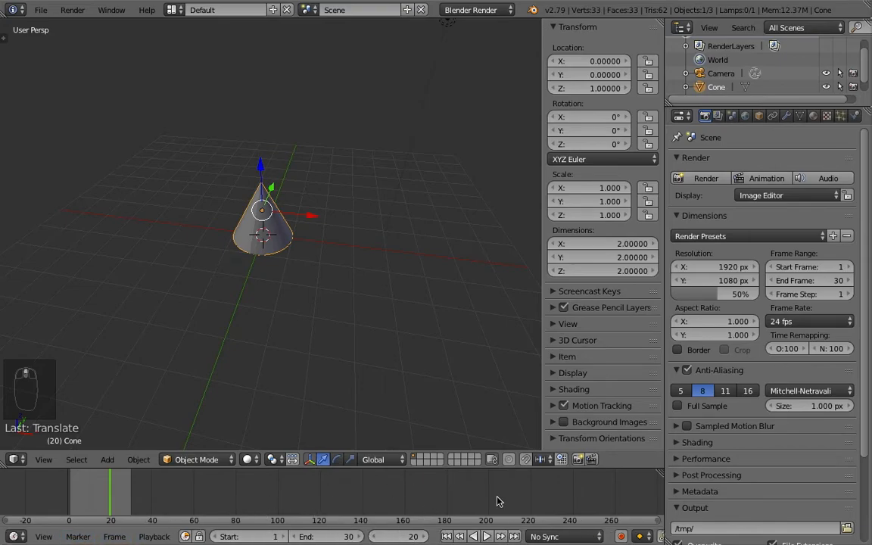
# Step: Enlarge the 3D viewport and timeline by narrowing the properties editor
pyautogui.click(669, 507)
pyautogui.moveTo(665, 502); pyautogui.dragTo(786, 489)
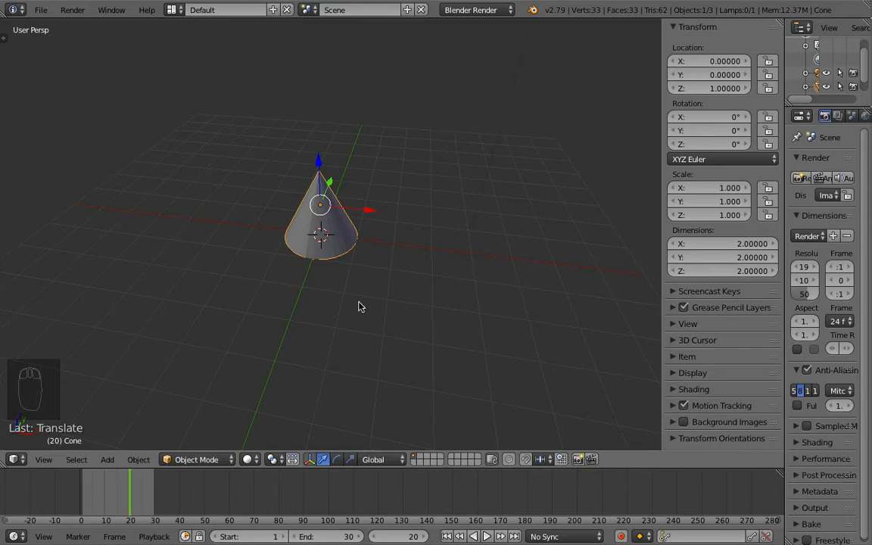
# Step: Go to frame 1 and turn on automatic keyframe insertion
pyautogui.click(622, 537)
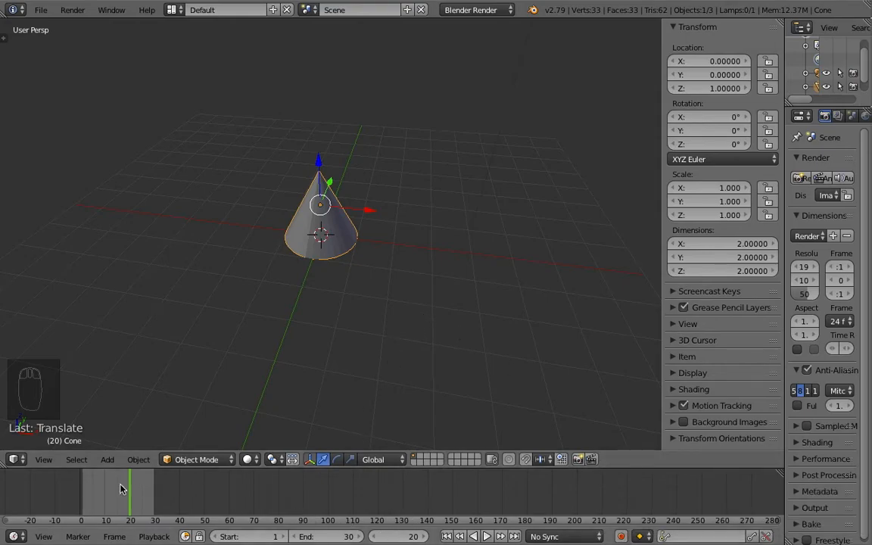
pyautogui.click(84, 498)
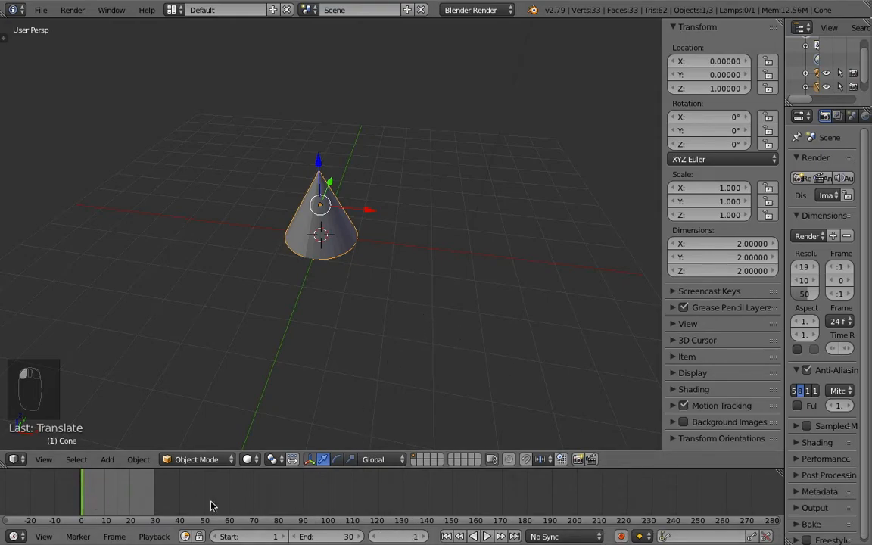
pyautogui.click(622, 537)
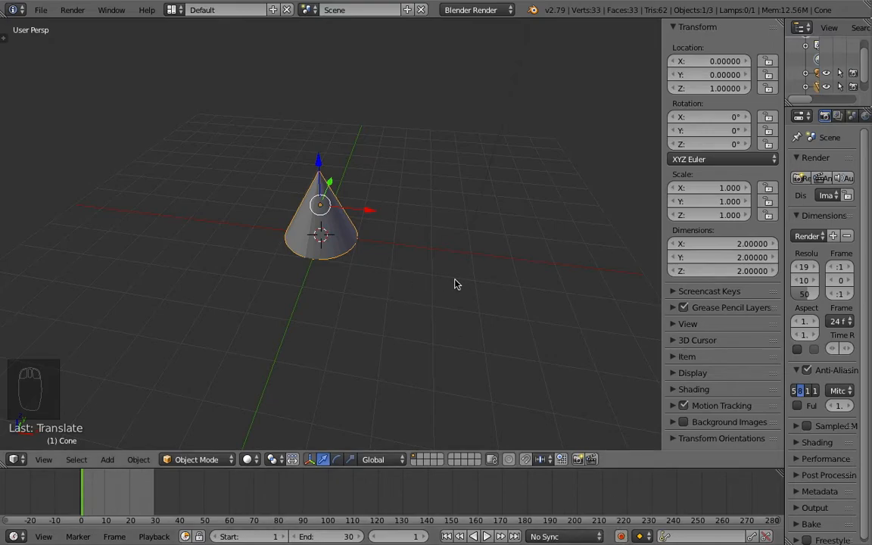
pyautogui.moveTo(282, 221); pyautogui.dragTo(358, 252, button='middle')
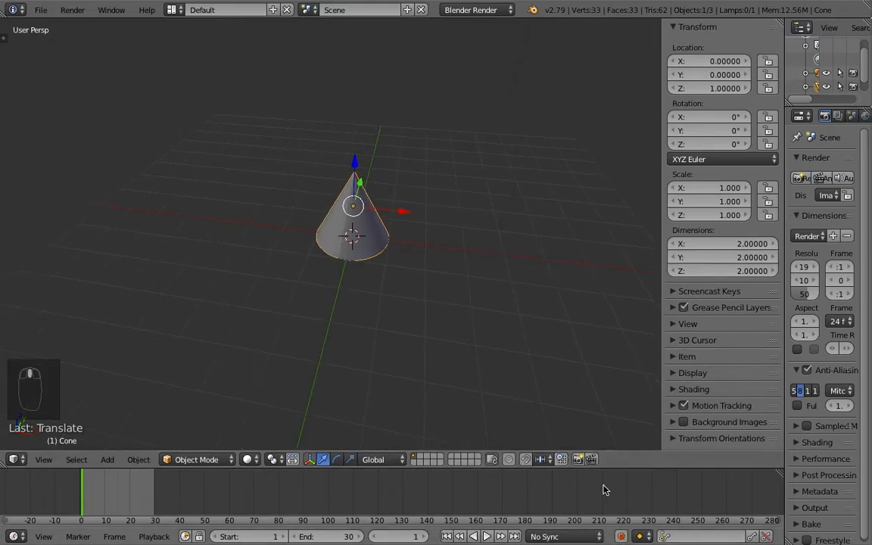
pyautogui.click(622, 537)
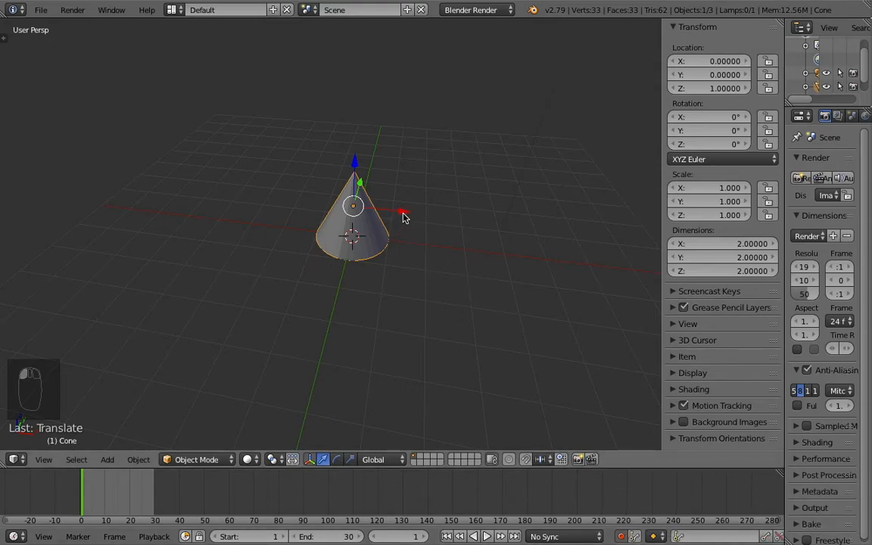
# Step: Animate the cone moving from X -7 at frame 1 to X 6 at frame 20 with automatic keyframing
pyautogui.moveTo(402, 212); pyautogui.dragTo(152, 181)
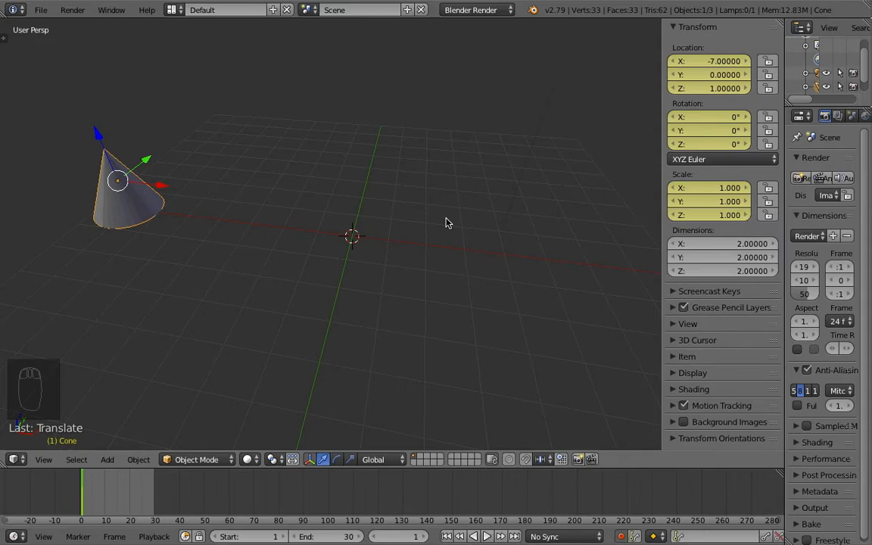
pyautogui.moveTo(90, 497); pyautogui.dragTo(130, 503)
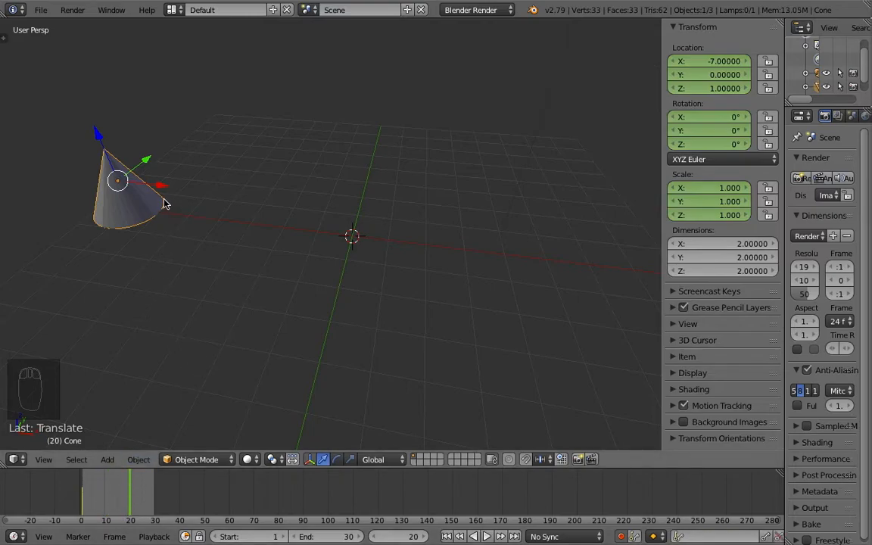
pyautogui.moveTo(160, 192); pyautogui.dragTo(8, 242)
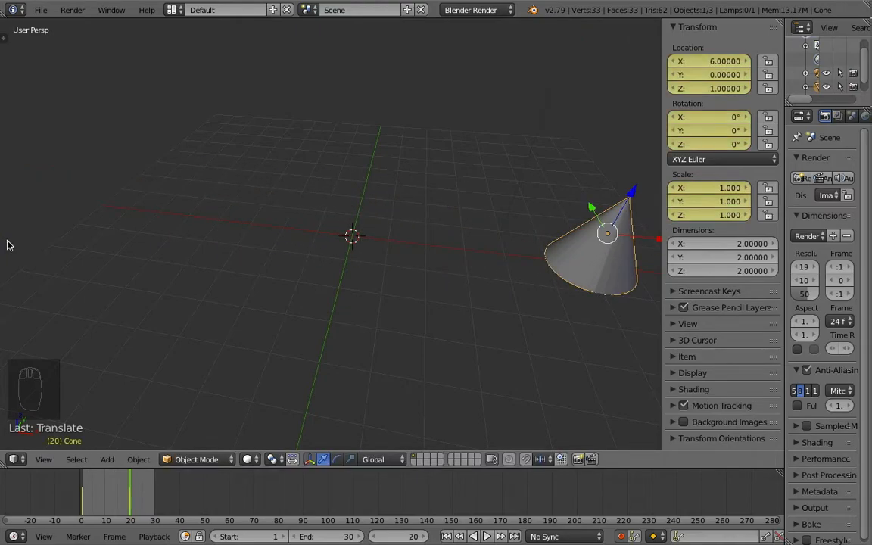
# Step: Play back the cone's animation in the viewport and stop it
pyautogui.moveTo(347, 249); pyautogui.dragTo(324, 290, button='middle')
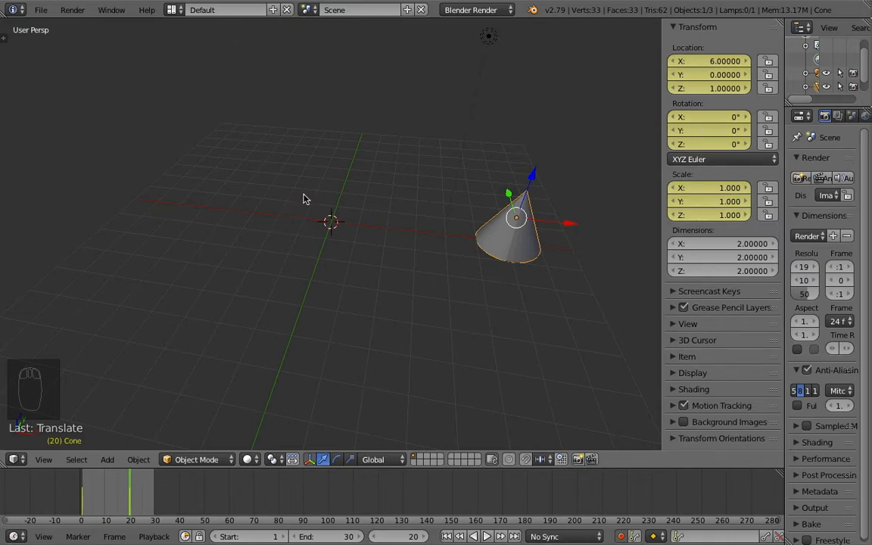
pyautogui.hotkey('alt', 'a')
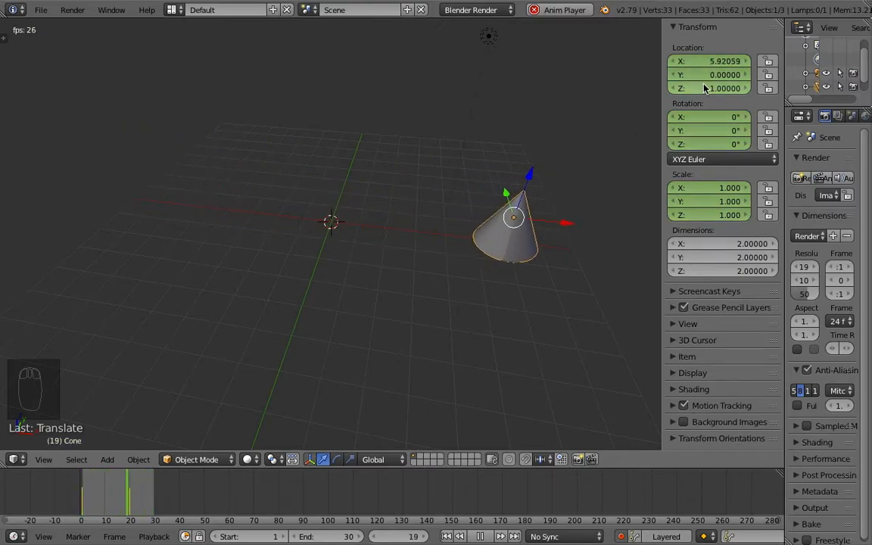
pyautogui.press('Escape')
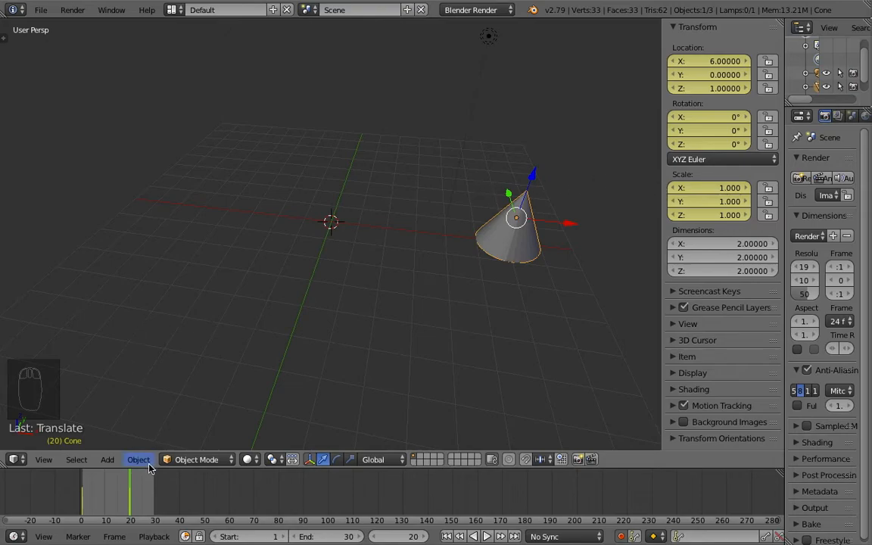
# Step: Enlarge the timeline area and switch it to the Dope Sheet editor
pyautogui.moveTo(147, 470); pyautogui.dragTo(165, 353)
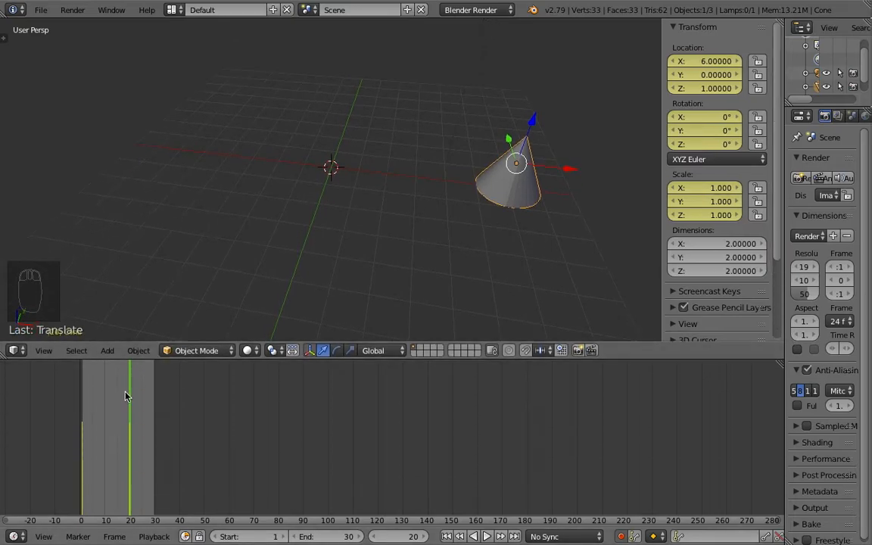
pyautogui.click(16, 537)
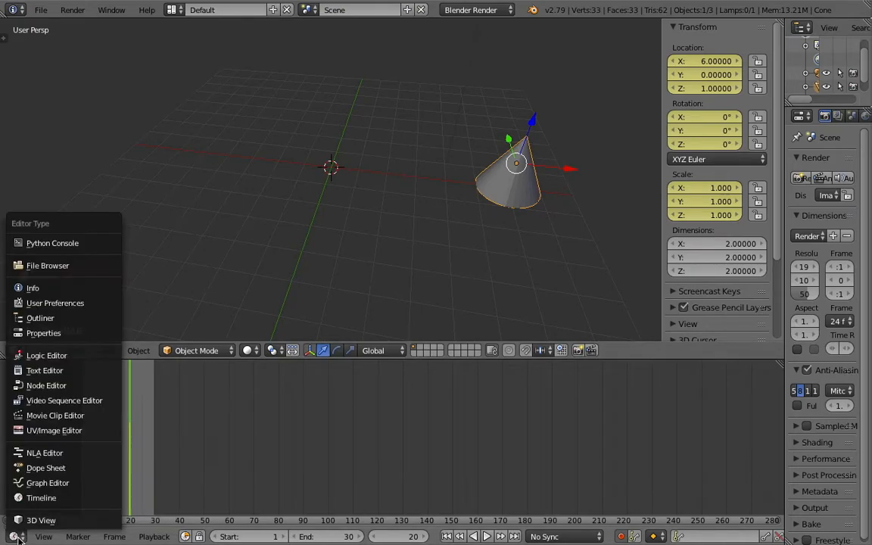
pyautogui.click(47, 470)
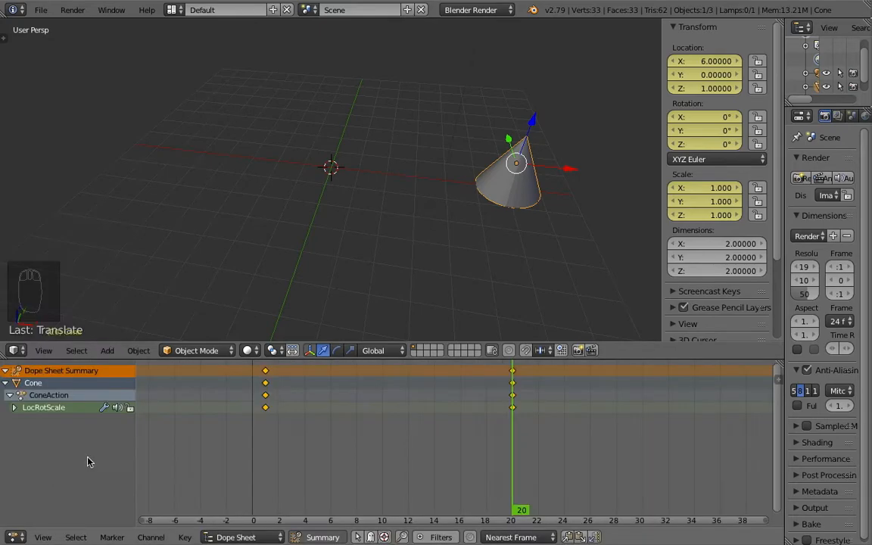
# Step: Expand the cone's LocRotScale channel group to show its individual keyframe channels
pyautogui.scroll(1, 407, 440)
pyautogui.moveTo(407, 440); pyautogui.dragTo(369, 440, button='middle')
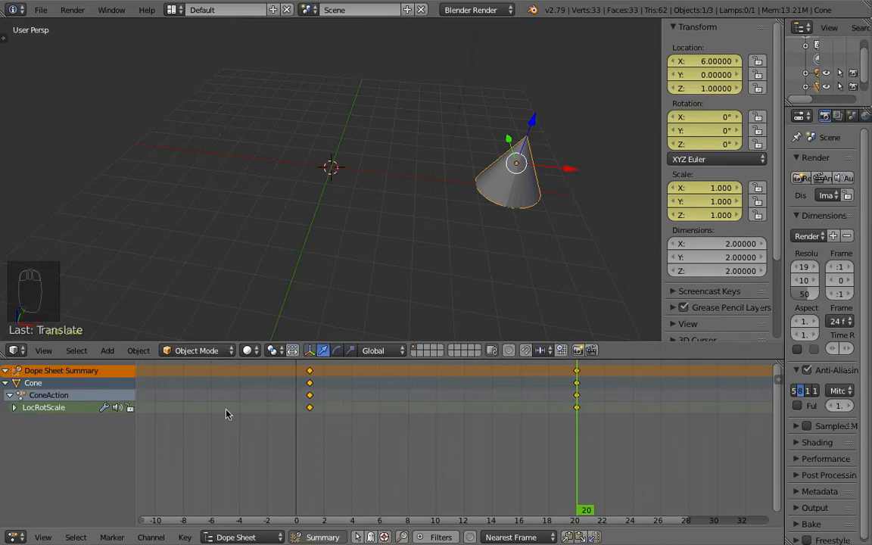
pyautogui.click(32, 409)
pyautogui.click(32, 409)
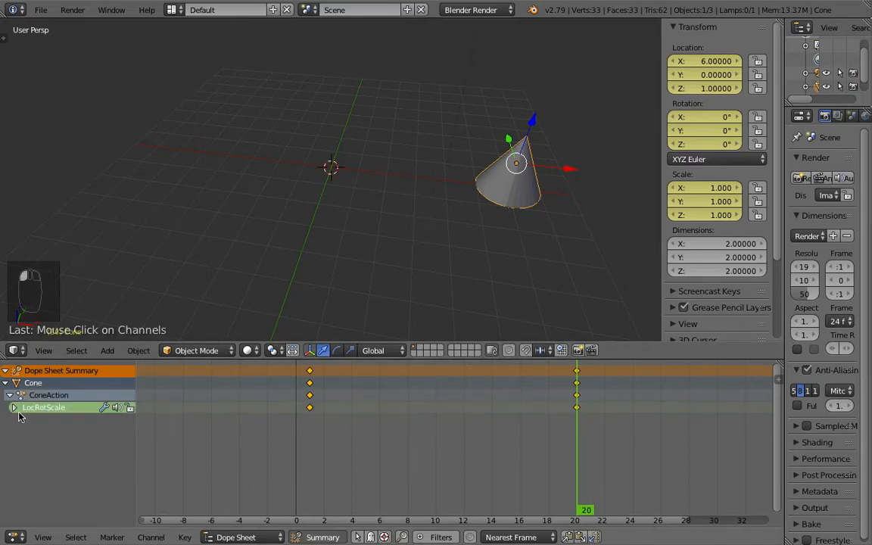
pyautogui.click(13, 408)
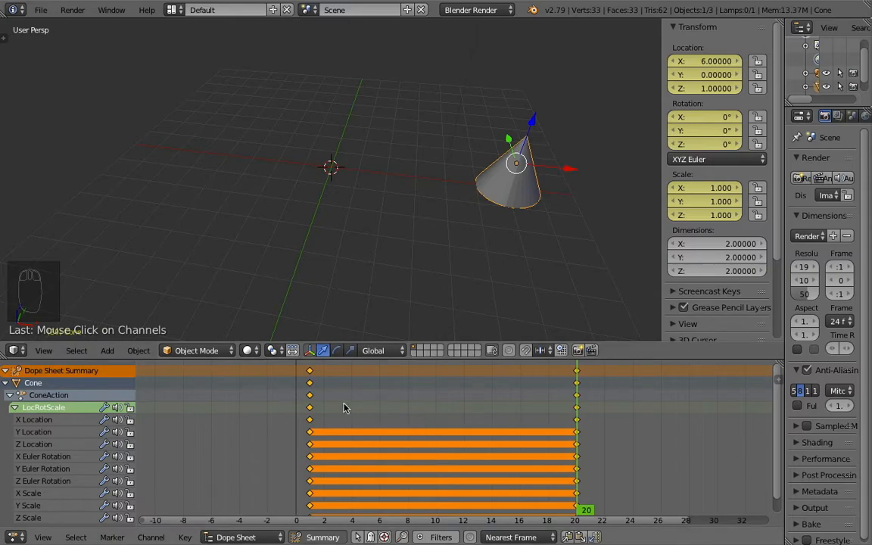
pyautogui.scroll(-1, 53, 443)
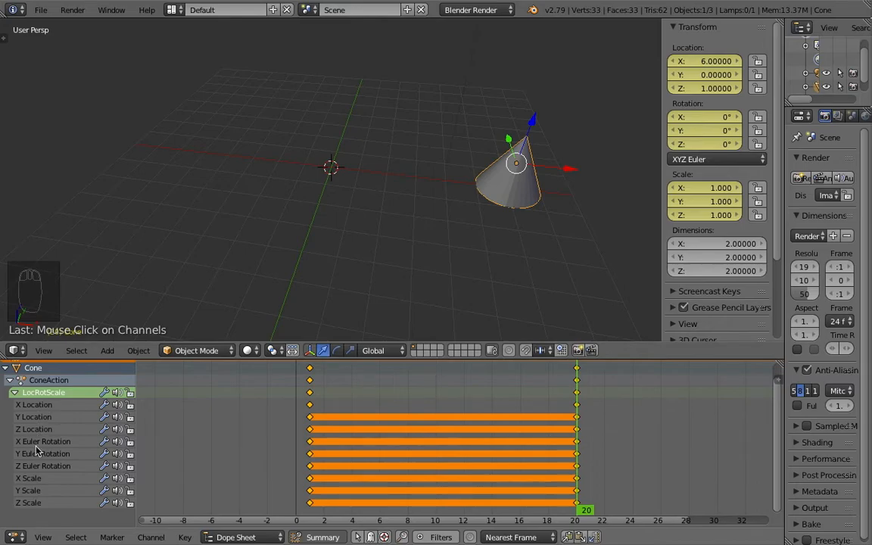
pyautogui.scroll(-2, 340, 438)
pyautogui.scroll(2, 343, 438)
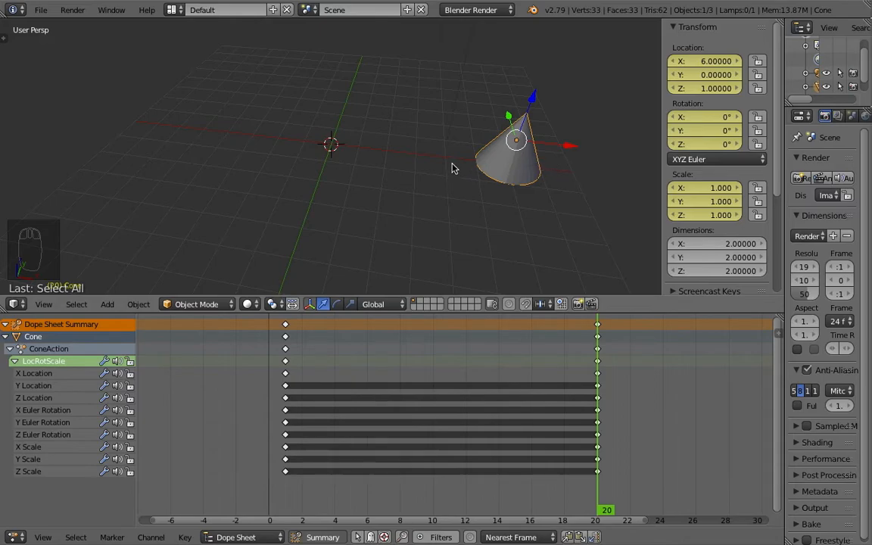
# Step: Select the keyframes of individual channels one at a time
pyautogui.rightClick(286, 388)
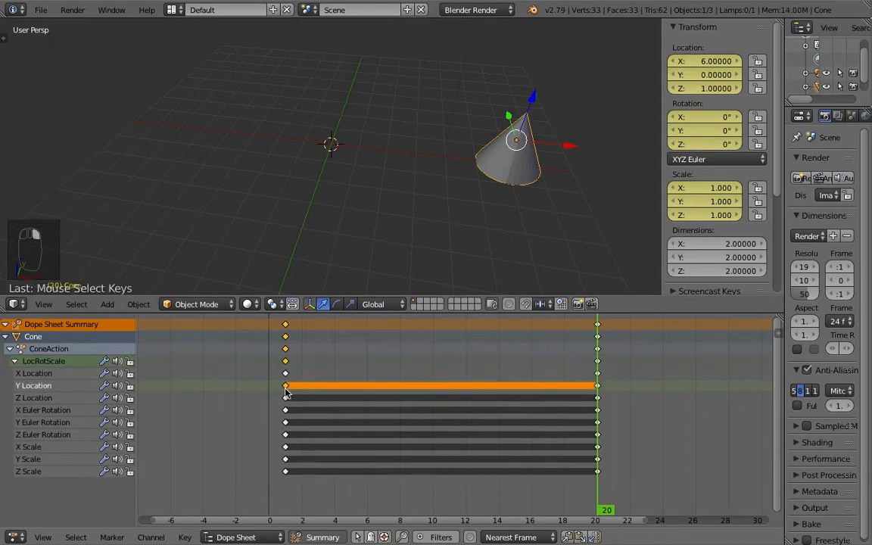
pyautogui.rightClick(288, 402)
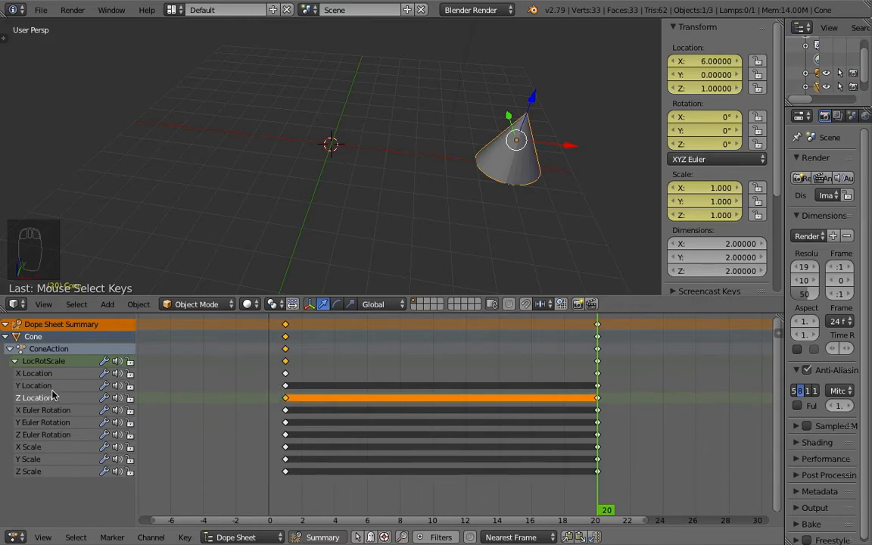
pyautogui.rightClick(285, 386)
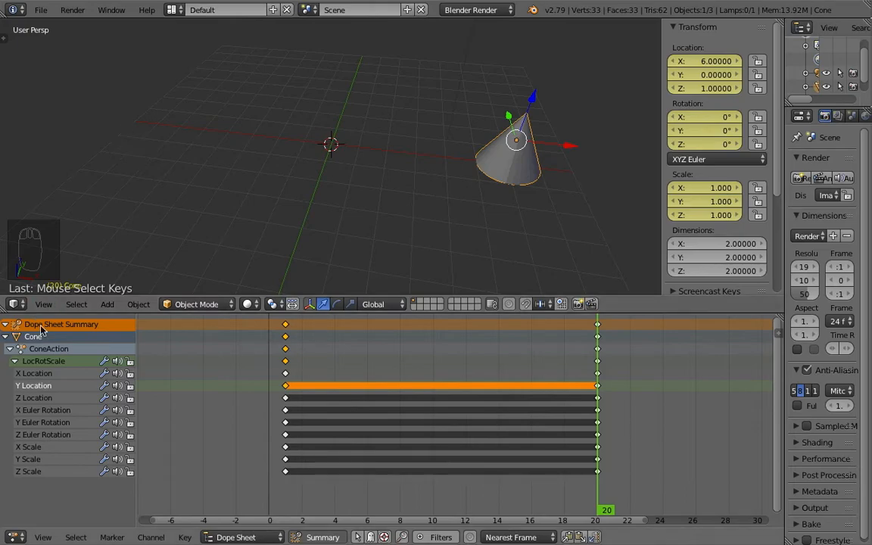
pyautogui.rightClick(285, 398)
pyautogui.rightClick(286, 410)
pyautogui.rightClick(285, 385)
pyautogui.rightClick(286, 373)
pyautogui.keyDown('ctrl'); pyautogui.keyDown('alt'); pyautogui.rightClick(269, 386); pyautogui.keyUp('alt'); pyautogui.keyUp('ctrl')
pyautogui.keyDown('ctrl'); pyautogui.keyDown('alt'); pyautogui.rightClick(267, 399); pyautogui.keyUp('alt'); pyautogui.keyUp('ctrl')
pyautogui.keyDown('ctrl'); pyautogui.keyDown('alt'); pyautogui.rightClick(266, 411); pyautogui.keyUp('alt'); pyautogui.keyUp('ctrl')
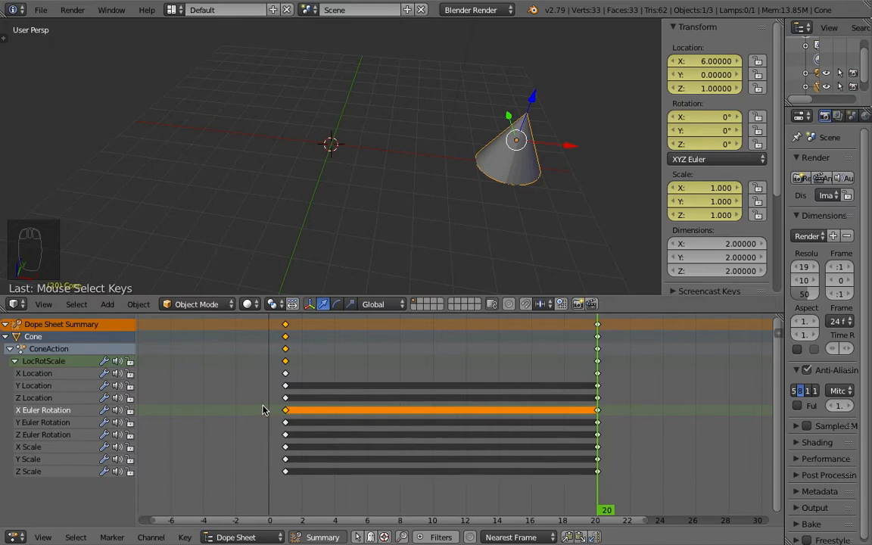
# Step: Box-select the keyframes of every channel except X Location and delete them
pyautogui.press('b')
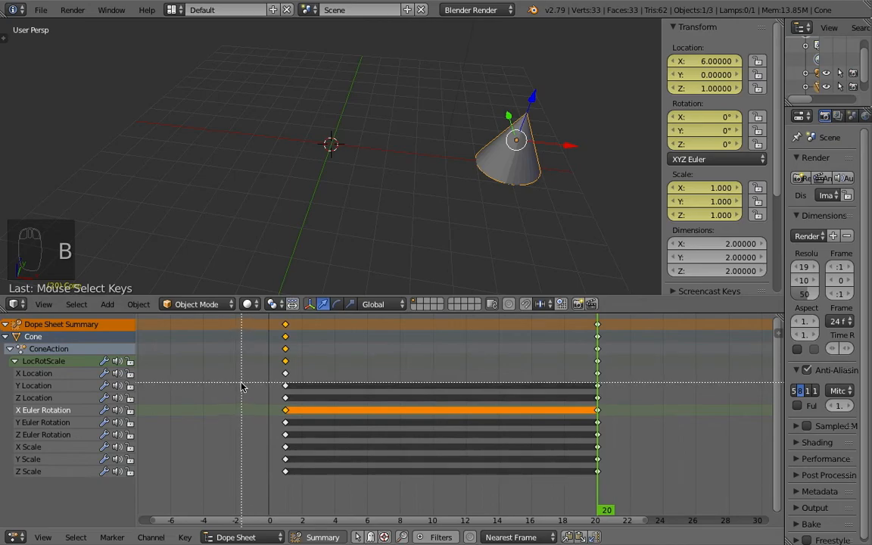
pyautogui.moveTo(242, 383); pyautogui.dragTo(643, 472)
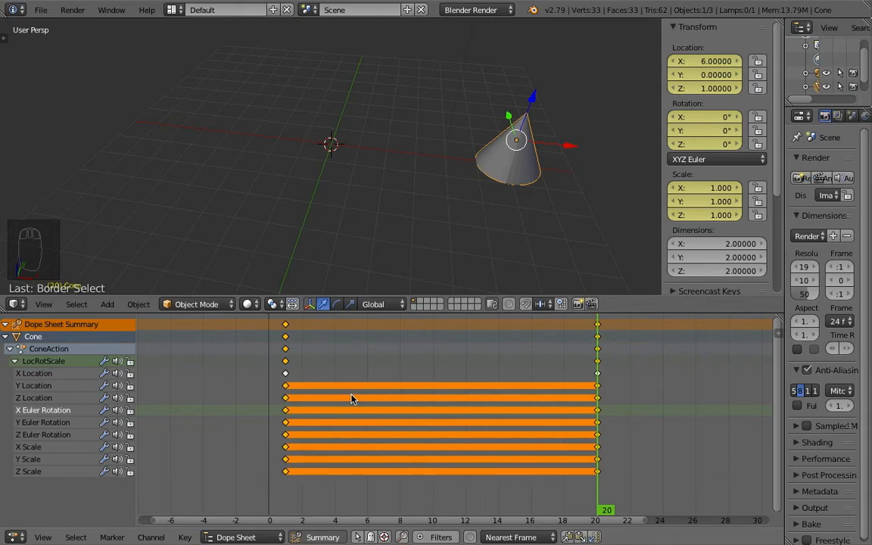
pyautogui.press('x')
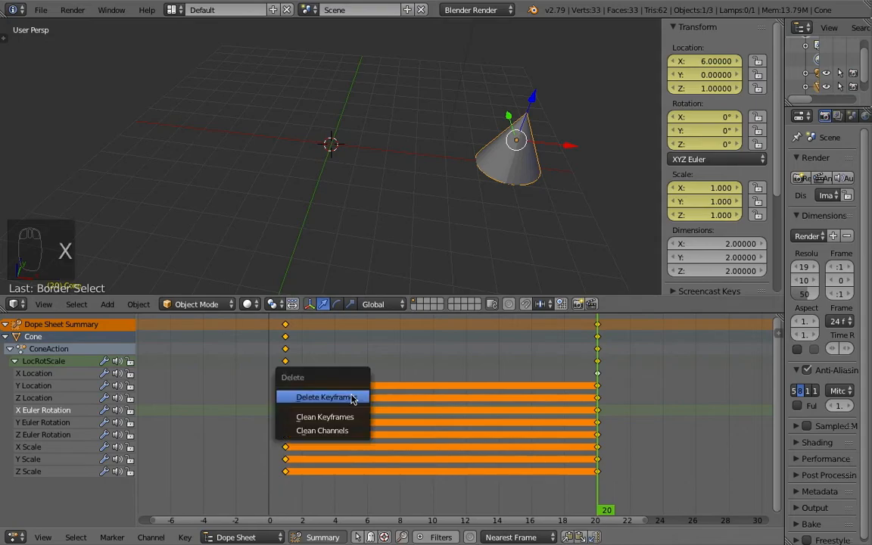
pyautogui.click(335, 400)
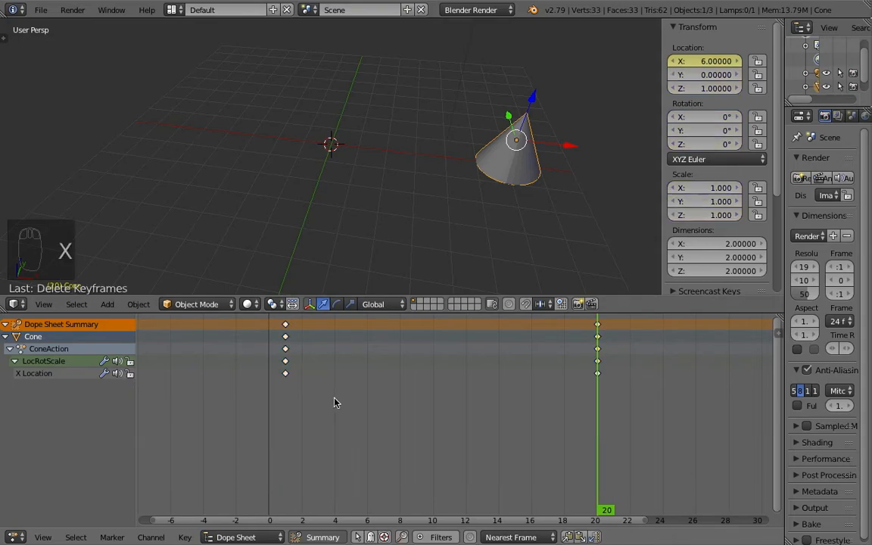
# Step: Move the cone's first keyframes from frame 1 to frame 5
pyautogui.click(280, 381)
pyautogui.rightClick(288, 375)
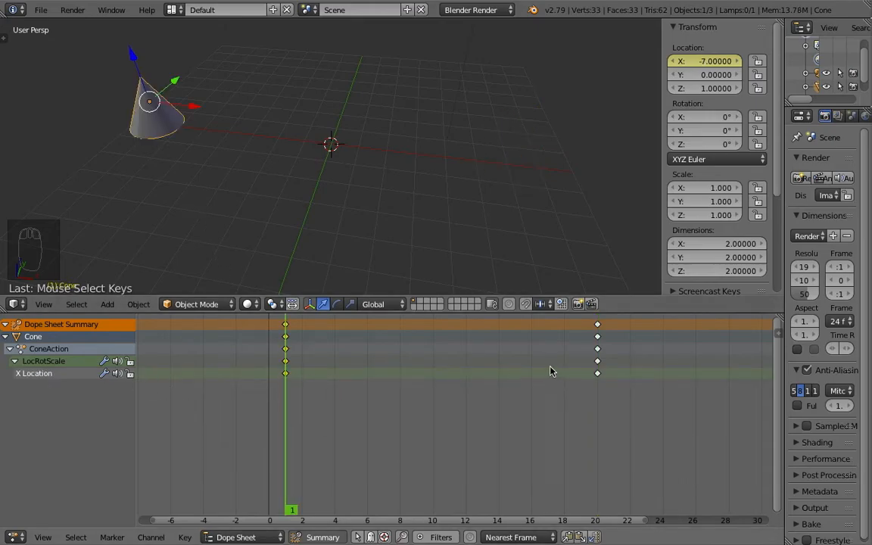
pyautogui.rightClick(600, 375)
pyautogui.rightClick(285, 374)
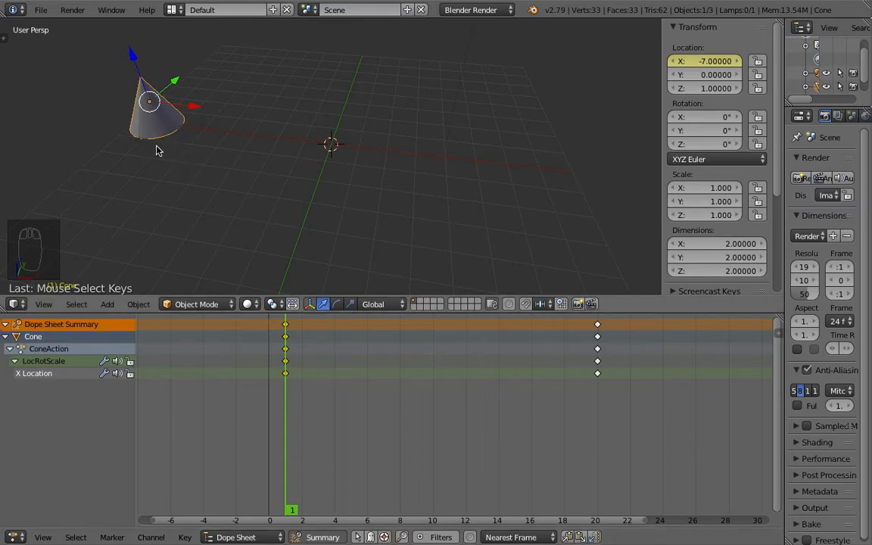
pyautogui.click(289, 414)
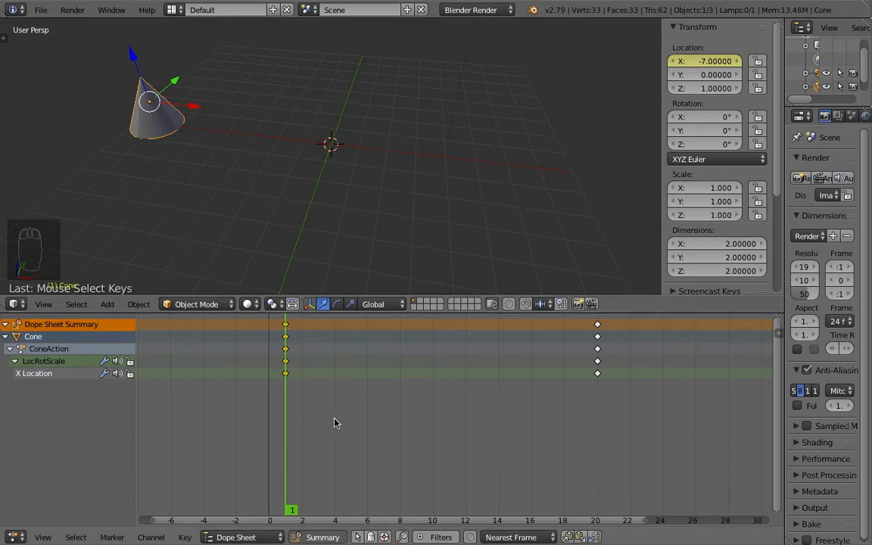
pyautogui.moveTo(351, 439)
pyautogui.mouseDown()
pyautogui.moveTo(327, 440)
pyautogui.moveTo(346, 441)
pyautogui.mouseUp()
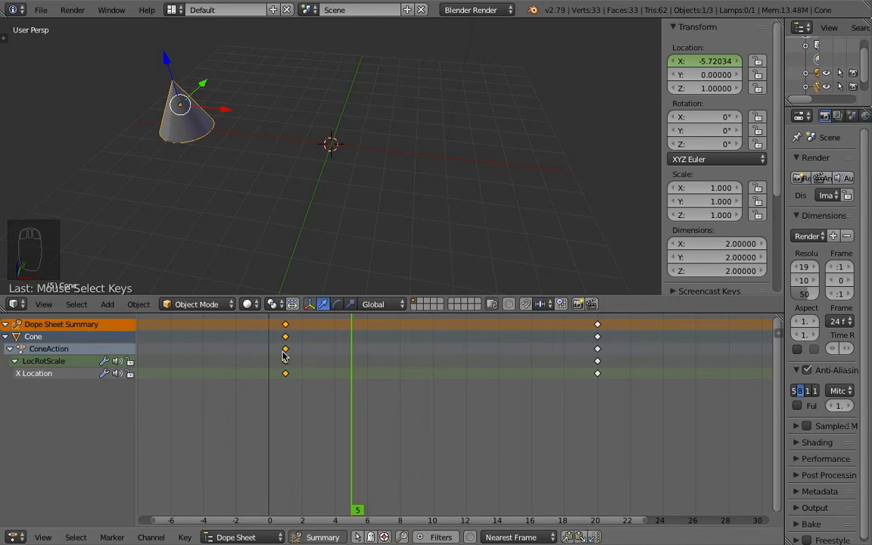
pyautogui.press('g')
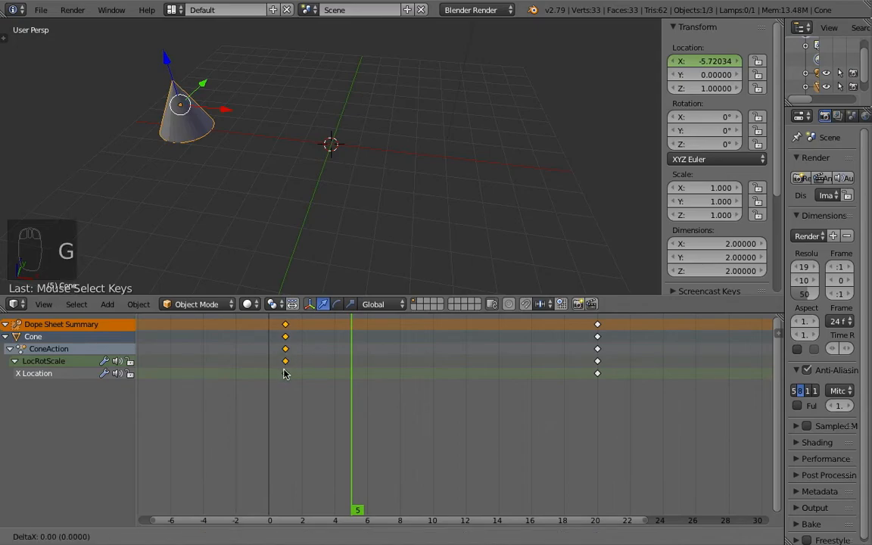
pyautogui.click(350, 371)
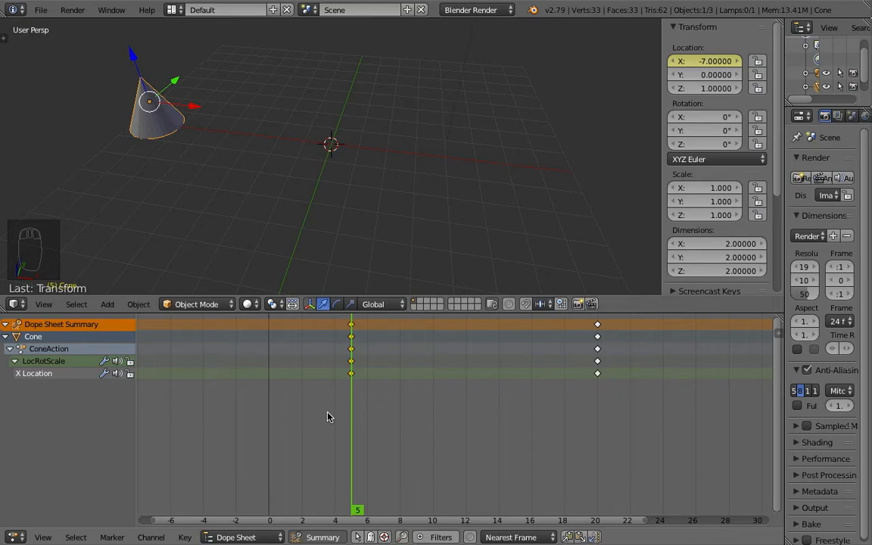
pyautogui.keyDown('alt'); pyautogui.click(597, 374); pyautogui.keyUp('alt')
pyautogui.press('Escape')
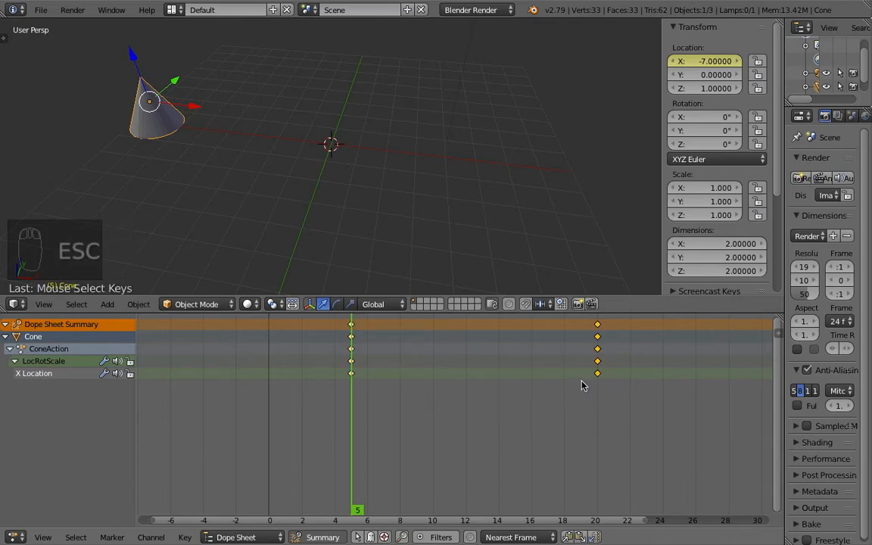
pyautogui.press('g')
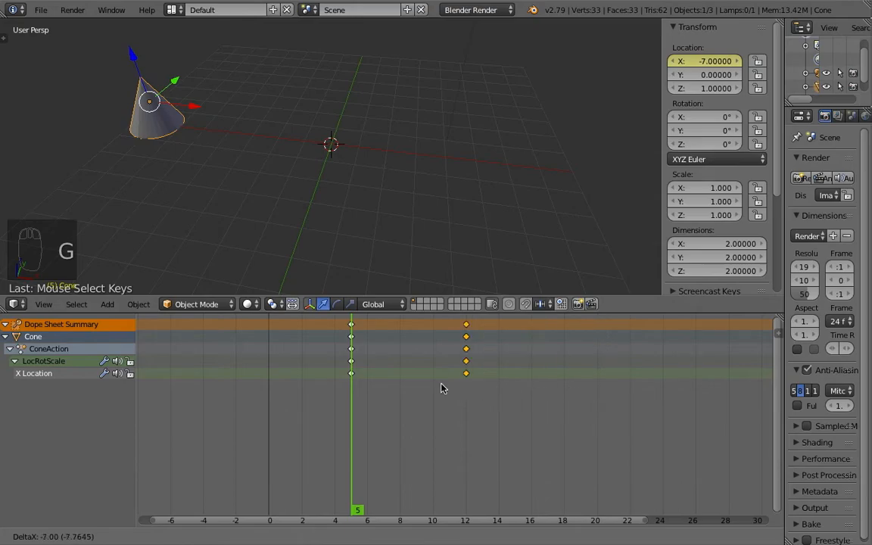
pyautogui.rightClick(588, 387)
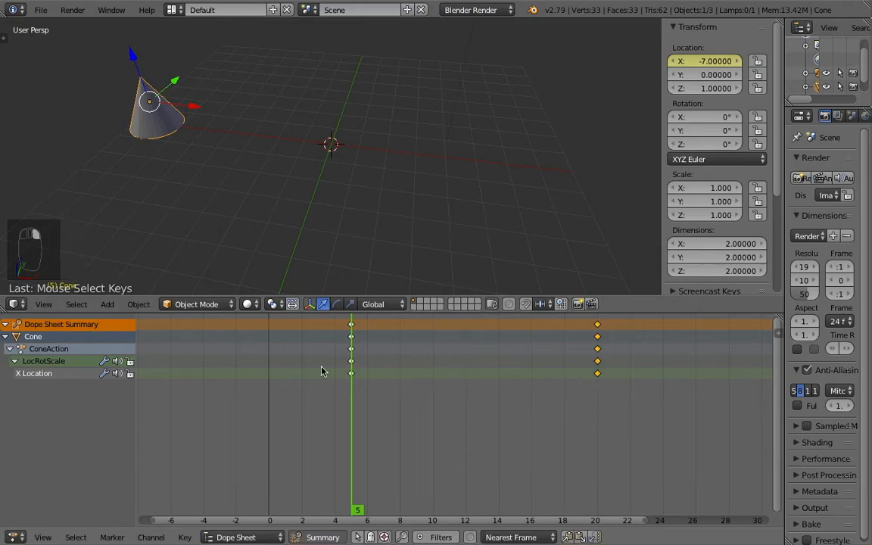
pyautogui.rightClick(351, 373)
pyautogui.scroll(3, 325, 407)
pyautogui.scroll(-8, 325, 407)
pyautogui.scroll(5, 324, 407)
pyautogui.scroll(-3, 507, 397)
pyautogui.scroll(1, 507, 397)
pyautogui.scroll(-2, 506, 397)
pyautogui.moveTo(464, 389); pyautogui.dragTo(400, 382, button='middle')
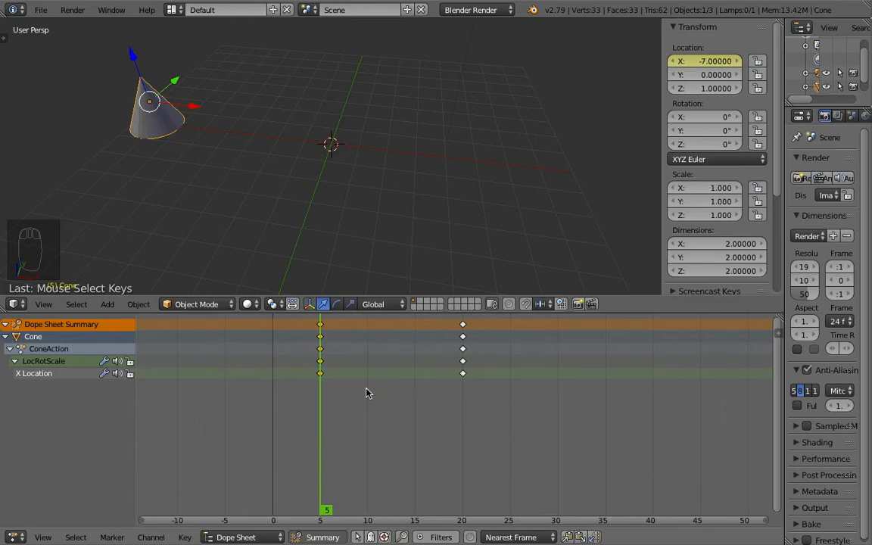
pyautogui.press('a')
pyautogui.press('a')
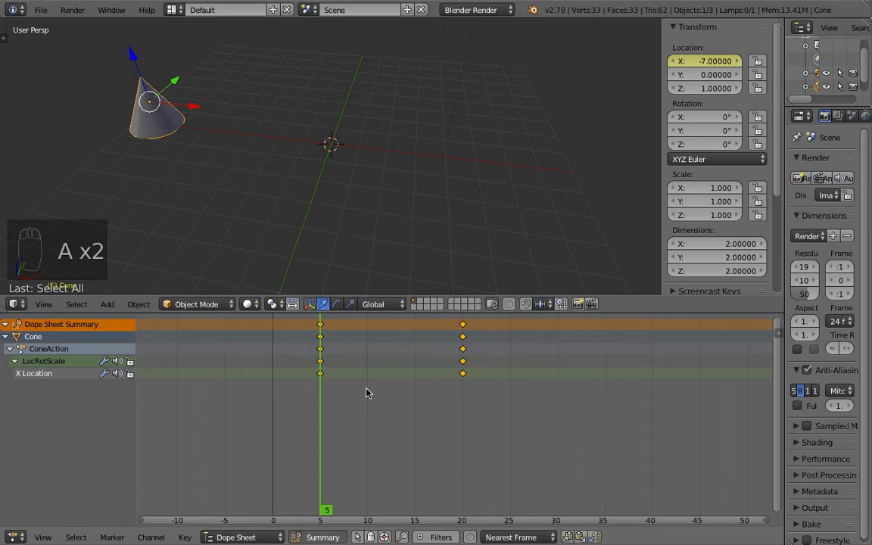
pyautogui.press('a')
pyautogui.press('a')
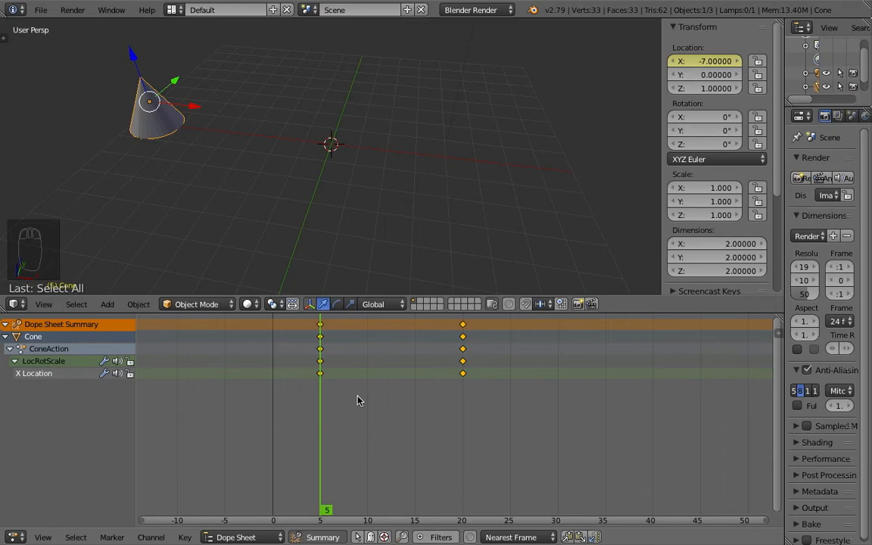
pyautogui.press('s')
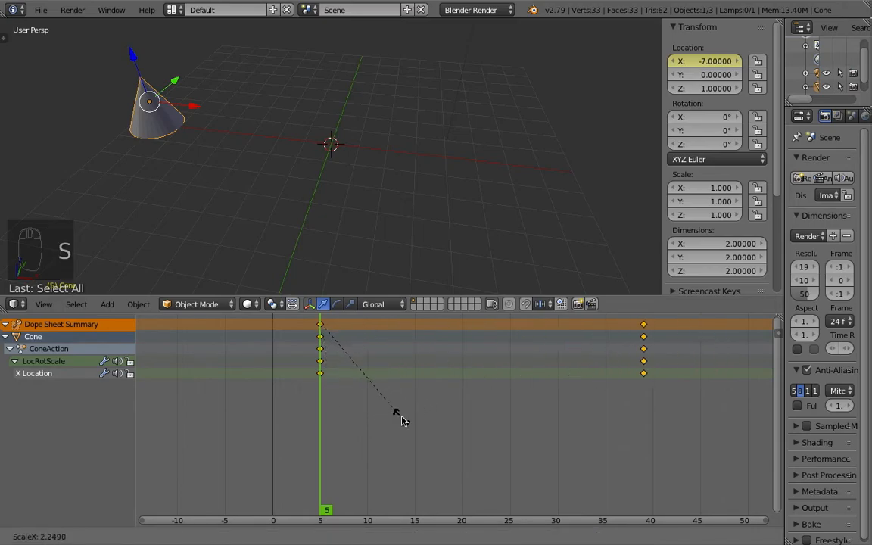
pyautogui.rightClick(362, 402)
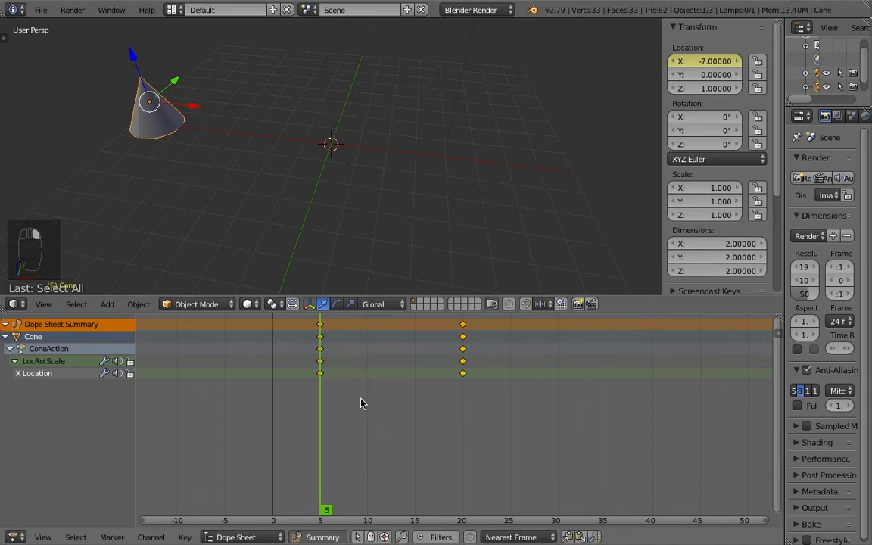
# Step: Scrub to frame 12 to preview the cone's motion between the keyframes
pyautogui.click(324, 412)
pyautogui.moveTo(324, 412); pyautogui.dragTo(392, 423)
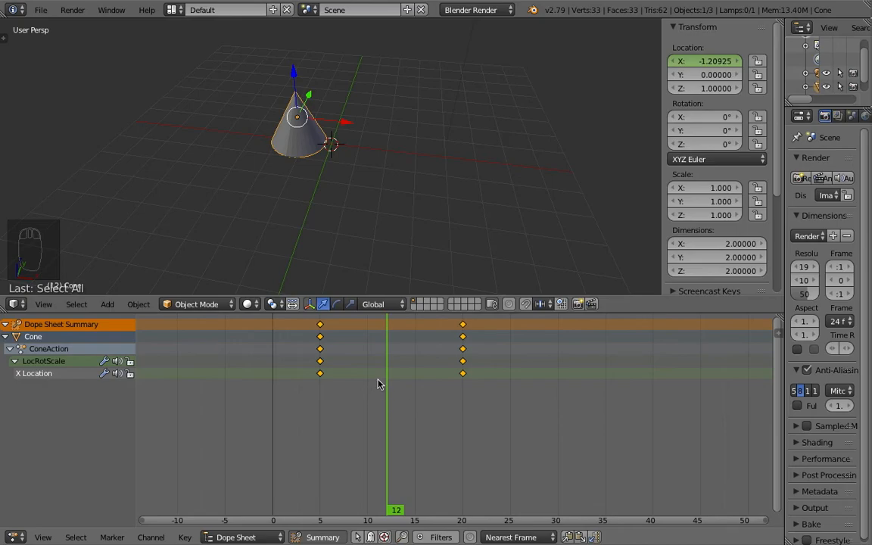
# Step: Scrub the timeline to frame 20 to view the cone at its final keyframe
pyautogui.press('s')
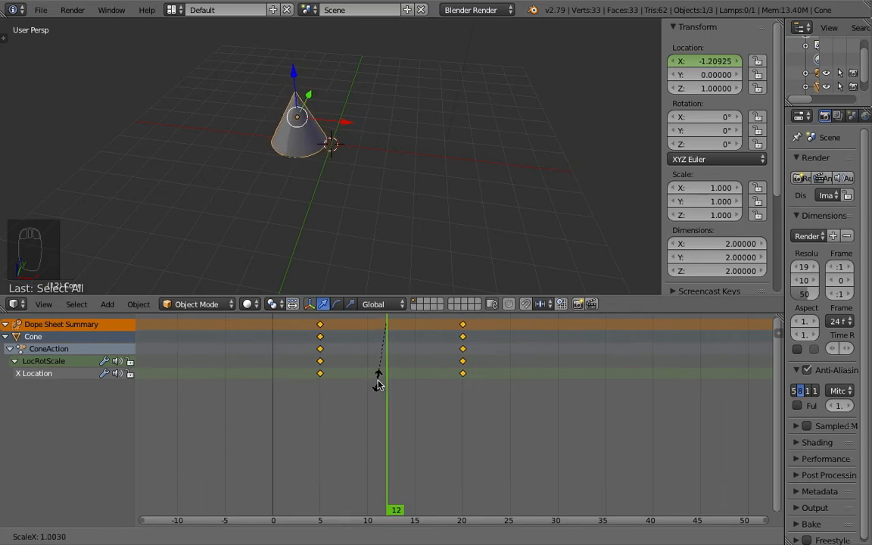
pyautogui.rightClick(376, 390)
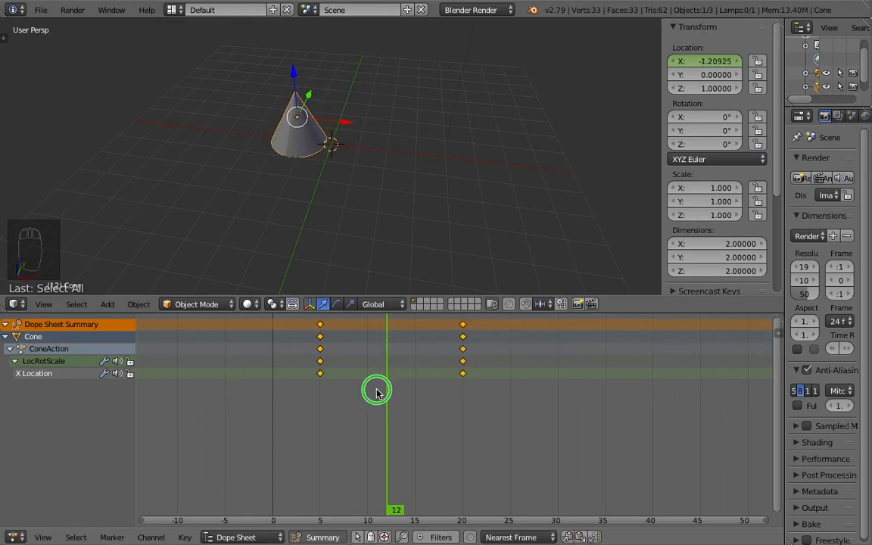
pyautogui.moveTo(392, 424); pyautogui.dragTo(460, 421)
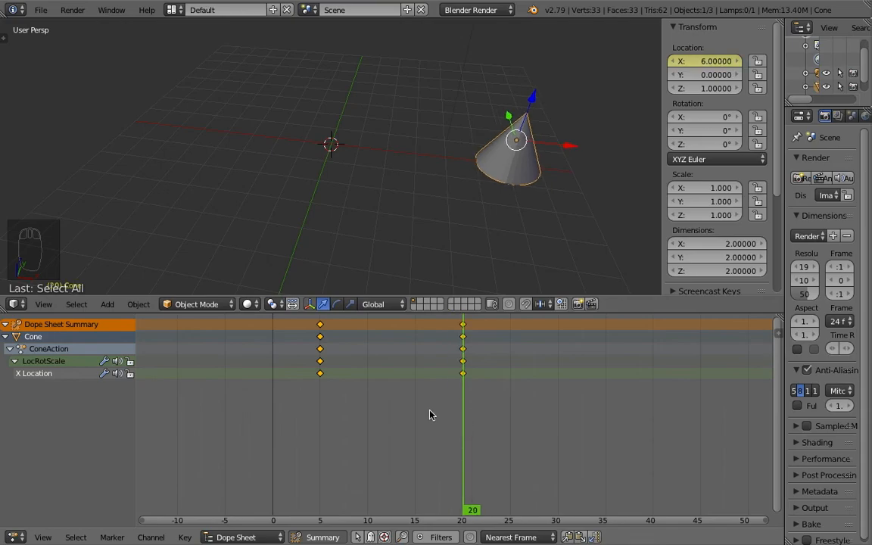
# Step: Try to scale the selected keyframes around the current frame
pyautogui.press('s')
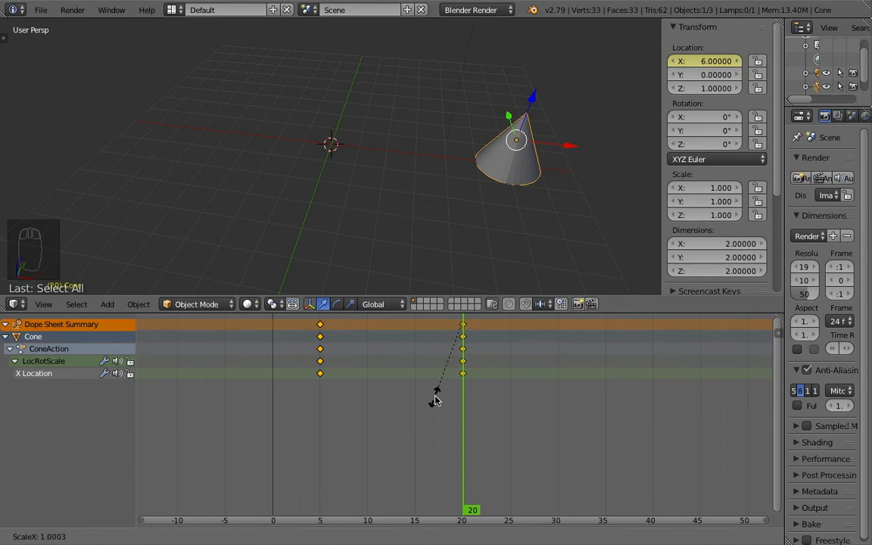
pyautogui.click(435, 402)
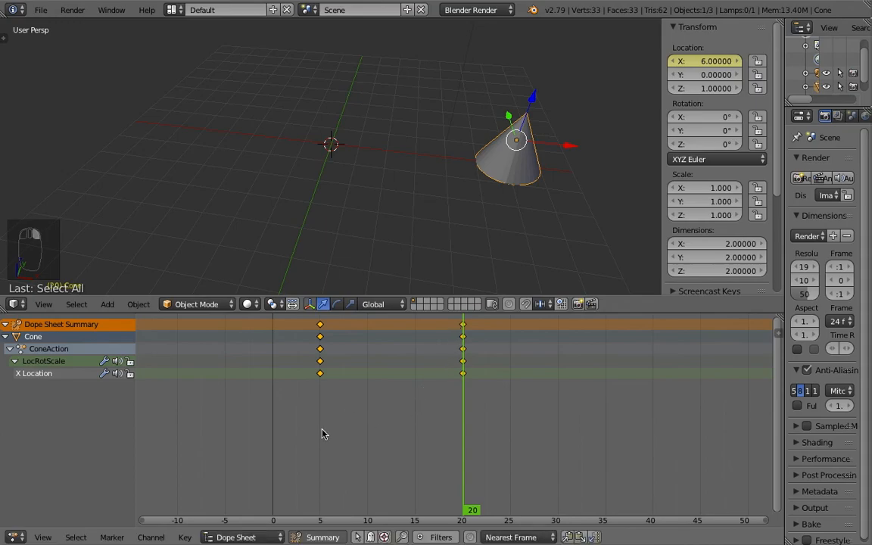
pyautogui.scroll(-2, 347, 226)
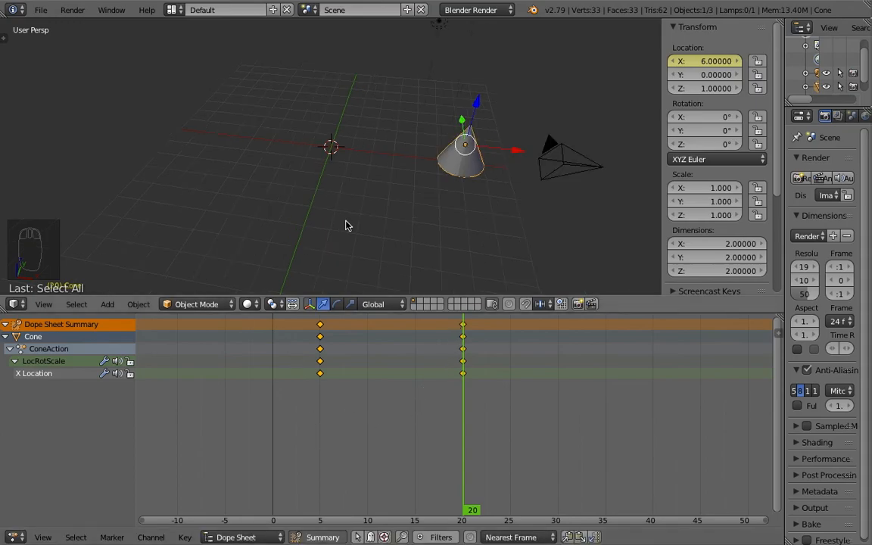